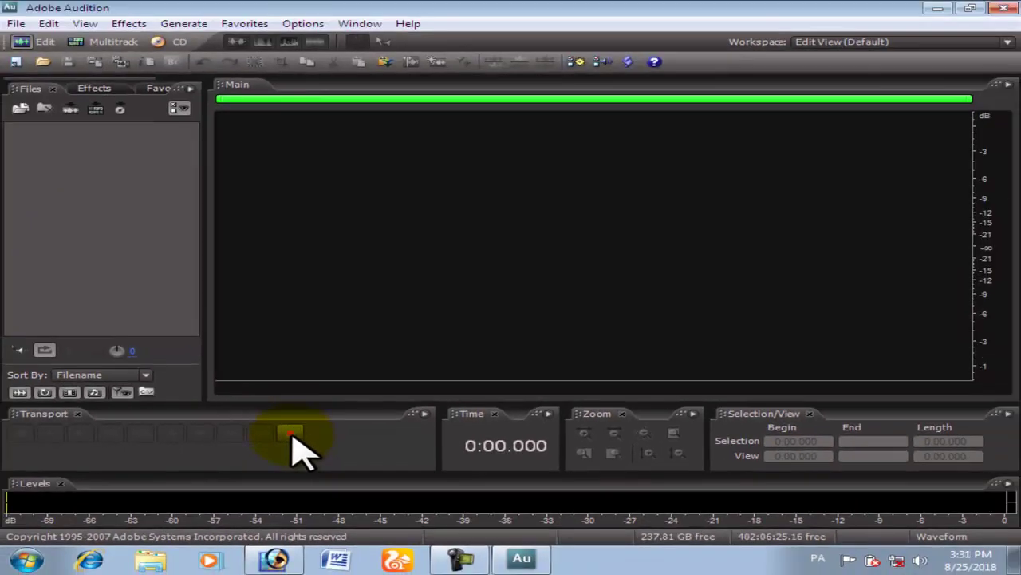
Record a short clip into a new 44100 Hz, stereo, 16-bit waveform and stop the recording.
{"action": "left_click", "coordinate": [291, 434]}
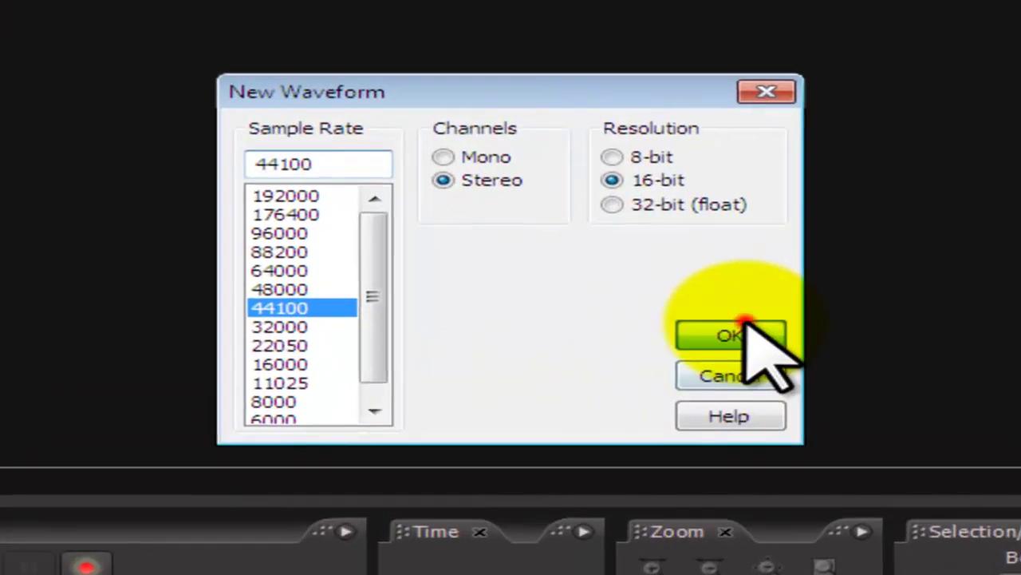
{"action": "left_click", "coordinate": [630, 311]}
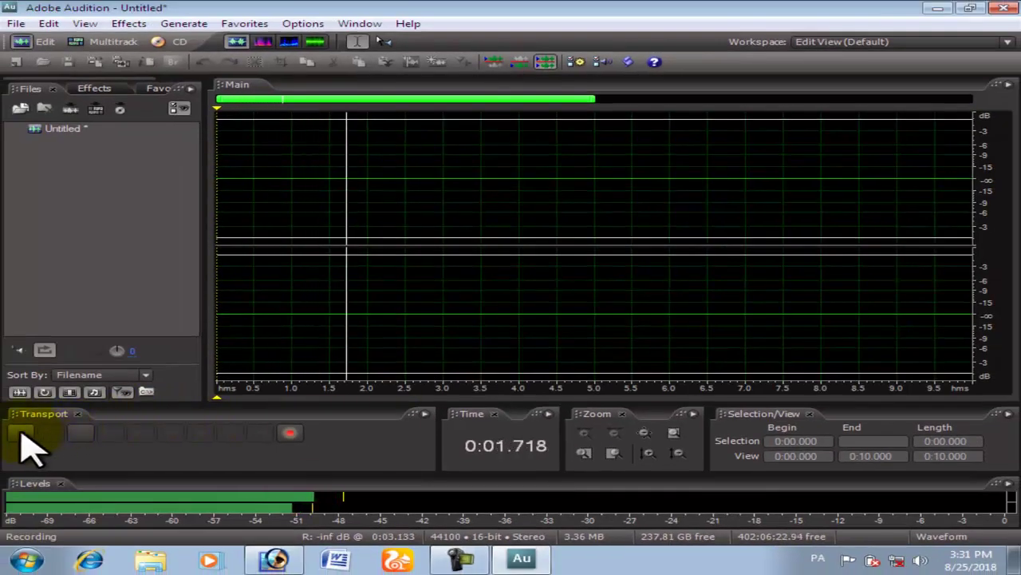
{"action": "left_click", "coordinate": [23, 435]}
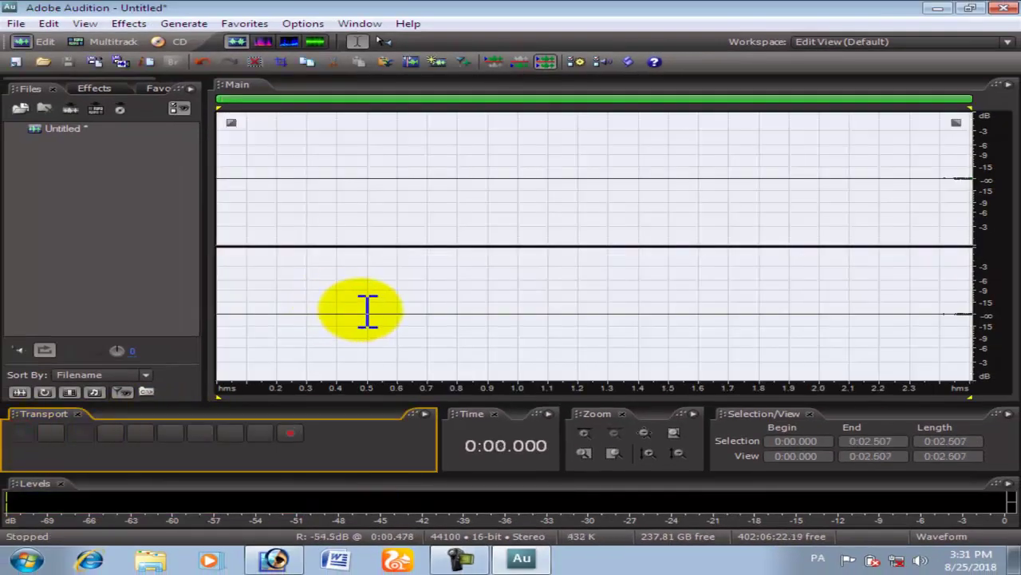
Open the Auto-Tune Evo VST effect for the recording with the Default preset and toggle its preview.
{"action": "left_click", "coordinate": [129, 23]}
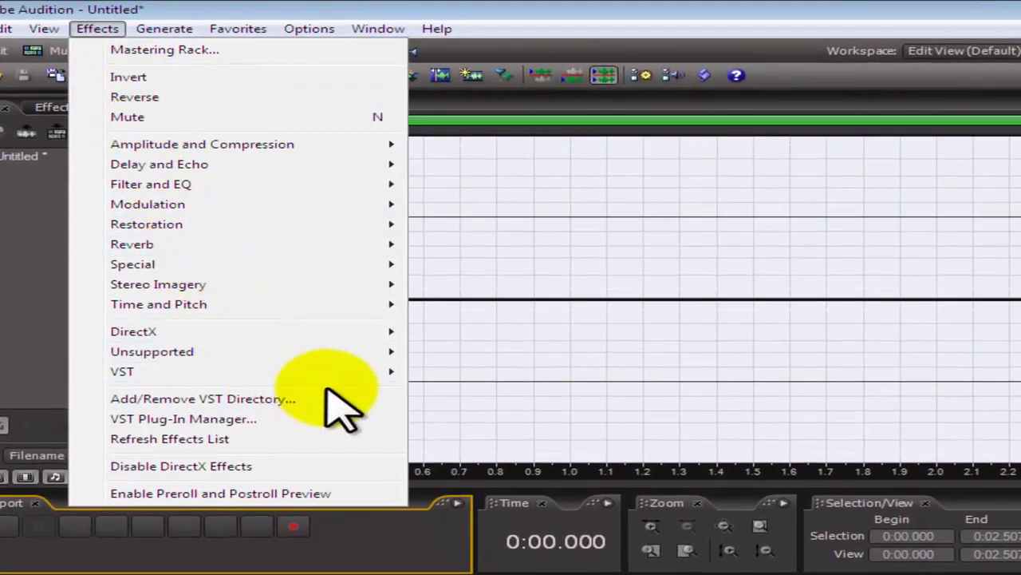
{"action": "mouse_move", "coordinate": [382, 374]}
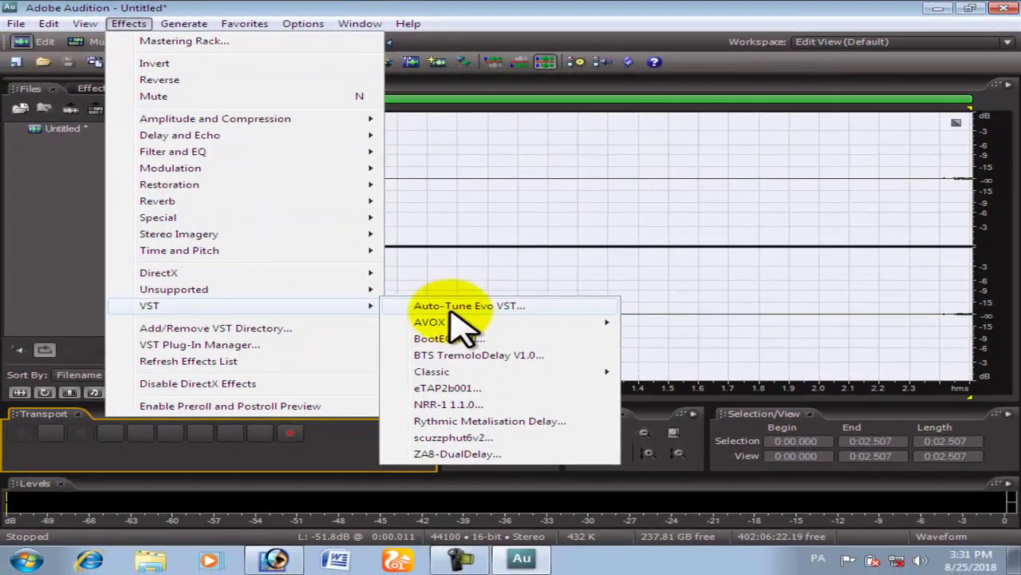
{"action": "left_click", "coordinate": [461, 306]}
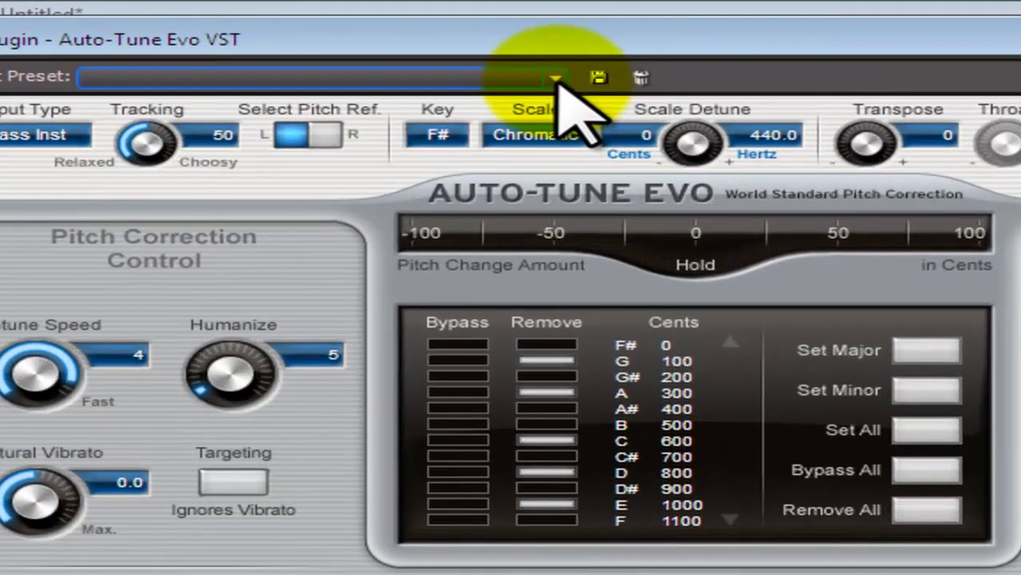
{"action": "left_click", "coordinate": [556, 77]}
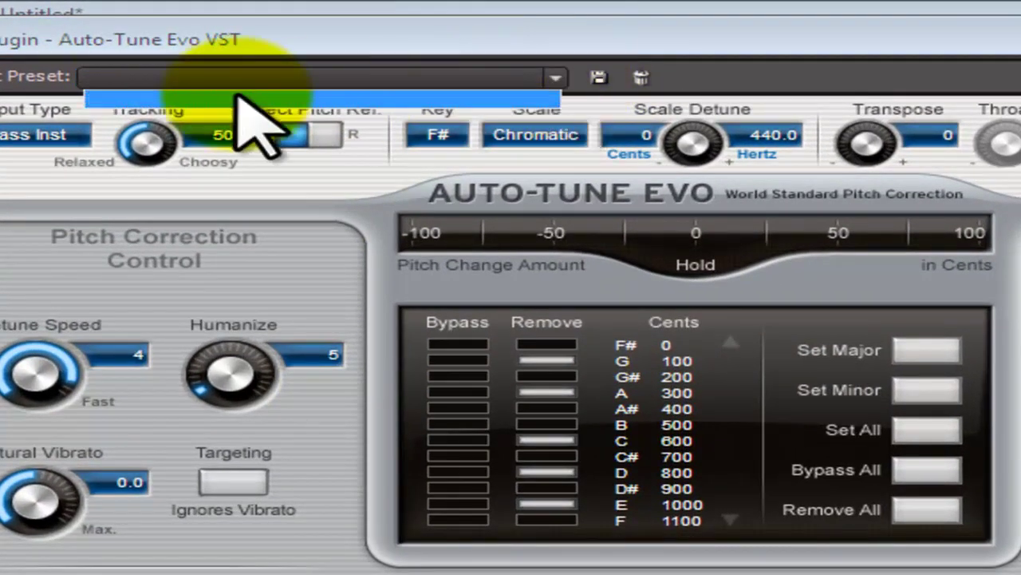
{"action": "left_click", "coordinate": [112, 100]}
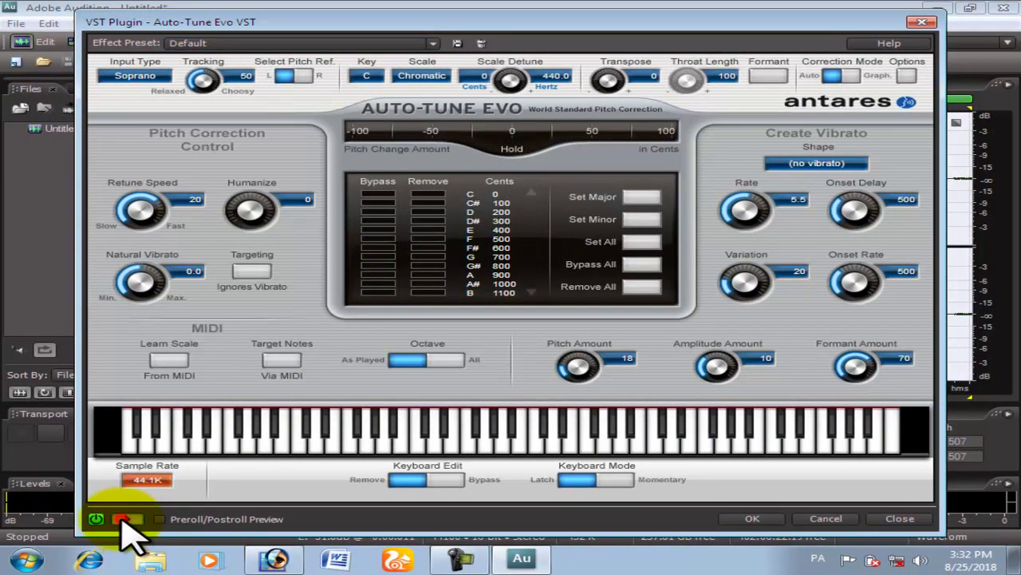
{"action": "left_click", "coordinate": [124, 518]}
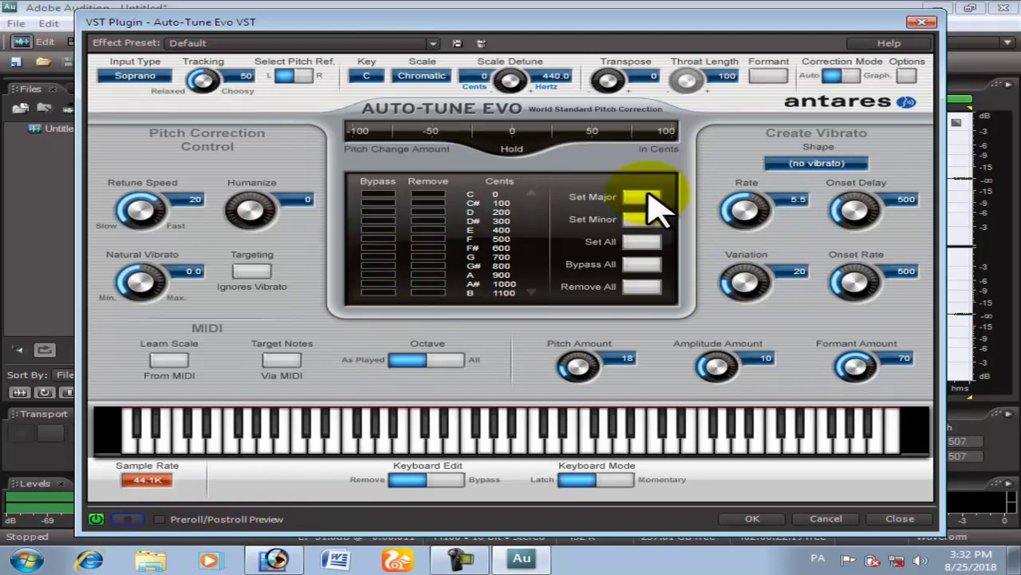
Set the Auto-Tune scale to Major and apply Set All to its notes.
{"action": "left_click", "coordinate": [429, 80]}
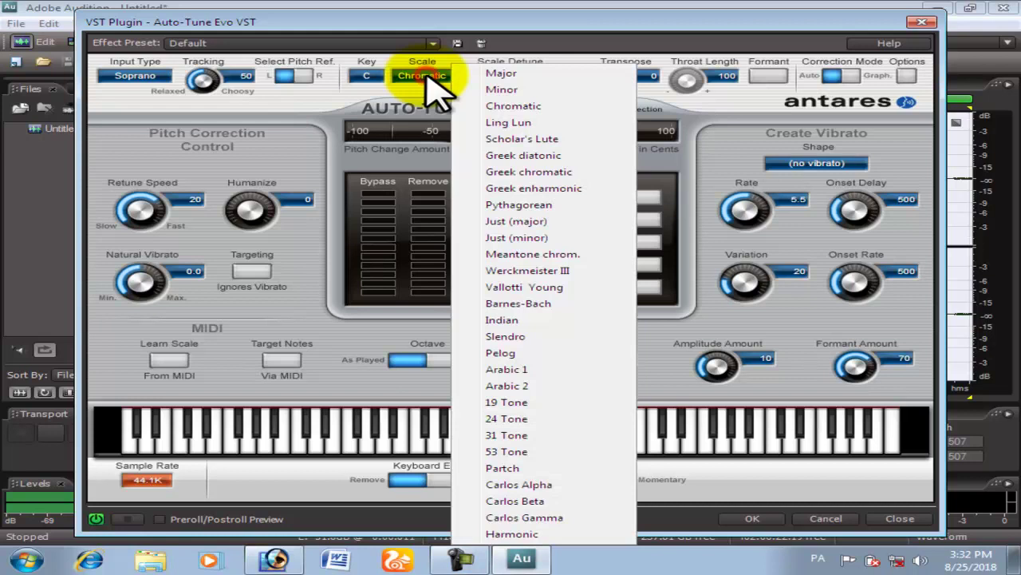
{"action": "left_click", "coordinate": [508, 74]}
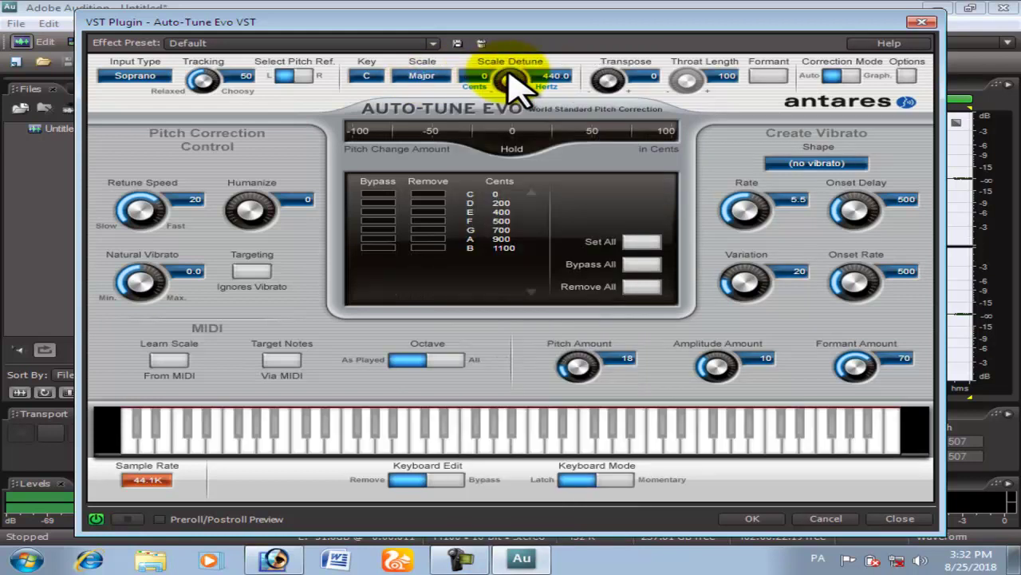
{"action": "left_click", "coordinate": [651, 242]}
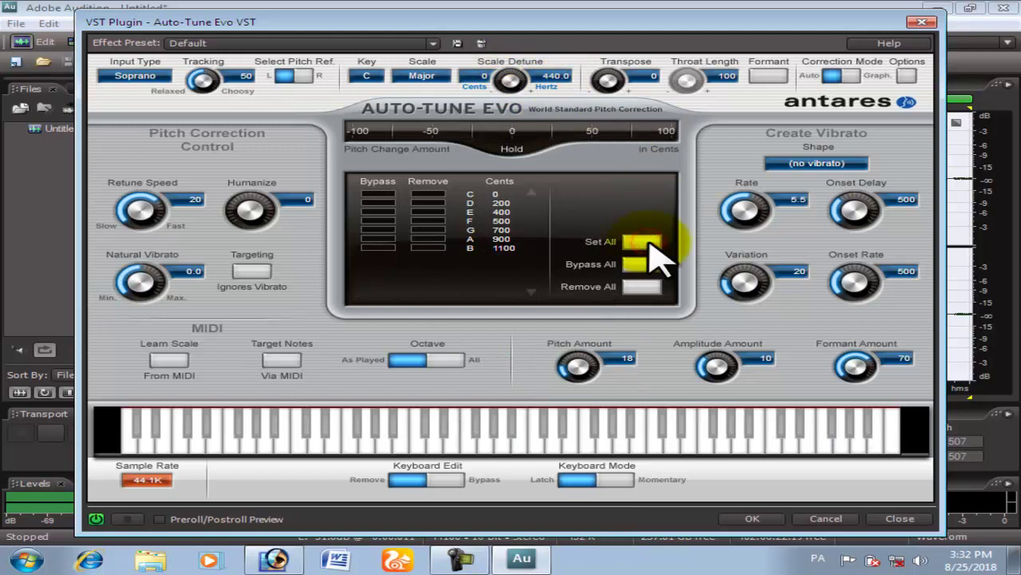
Set the vibrato Rate to 0.1 and the Variation, Onset Rate, Pitch Amount, Amplitude Amount and Formant Amount to 0.
{"action": "left_click", "coordinate": [749, 203]}
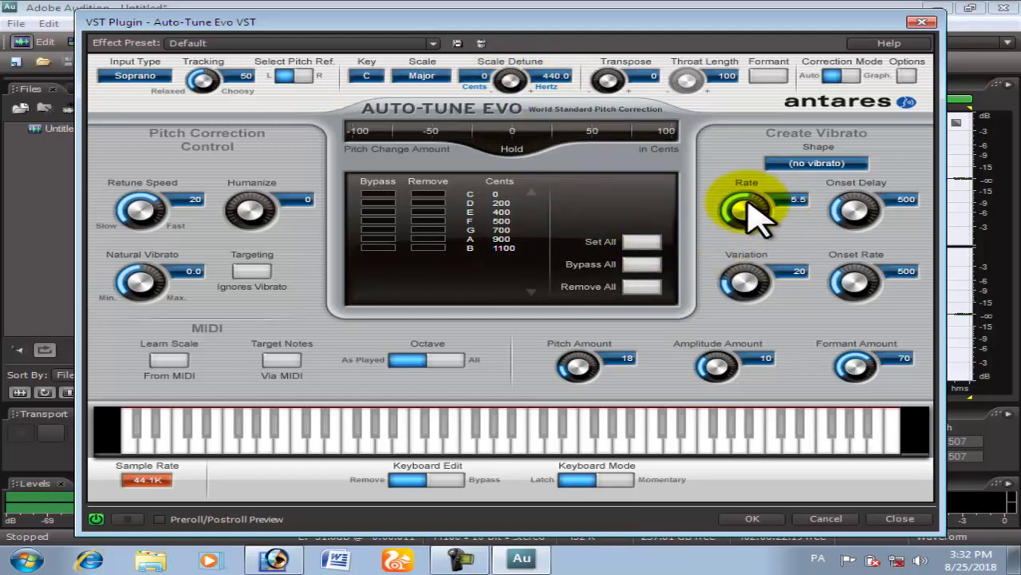
{"action": "left_click_drag", "start_coordinate": [754, 217], "coordinate": [750, 214]}
{"action": "left_click", "coordinate": [763, 287]}
{"action": "left_click_drag", "start_coordinate": [851, 275], "coordinate": [853, 284]}
{"action": "left_click", "coordinate": [876, 351]}
{"action": "left_click_drag", "start_coordinate": [886, 356], "coordinate": [803, 337]}
{"action": "left_click_drag", "start_coordinate": [752, 285], "coordinate": [775, 375]}
{"action": "left_click_drag", "start_coordinate": [870, 375], "coordinate": [844, 450]}
{"action": "left_click_drag", "start_coordinate": [734, 369], "coordinate": [720, 444]}
{"action": "left_click", "coordinate": [576, 375]}
{"action": "left_click_drag", "start_coordinate": [578, 383], "coordinate": [574, 431]}
Set the Retune Speed to 0 and the input type to Alto/Tenor.
{"action": "left_click_drag", "start_coordinate": [130, 211], "coordinate": [125, 200]}
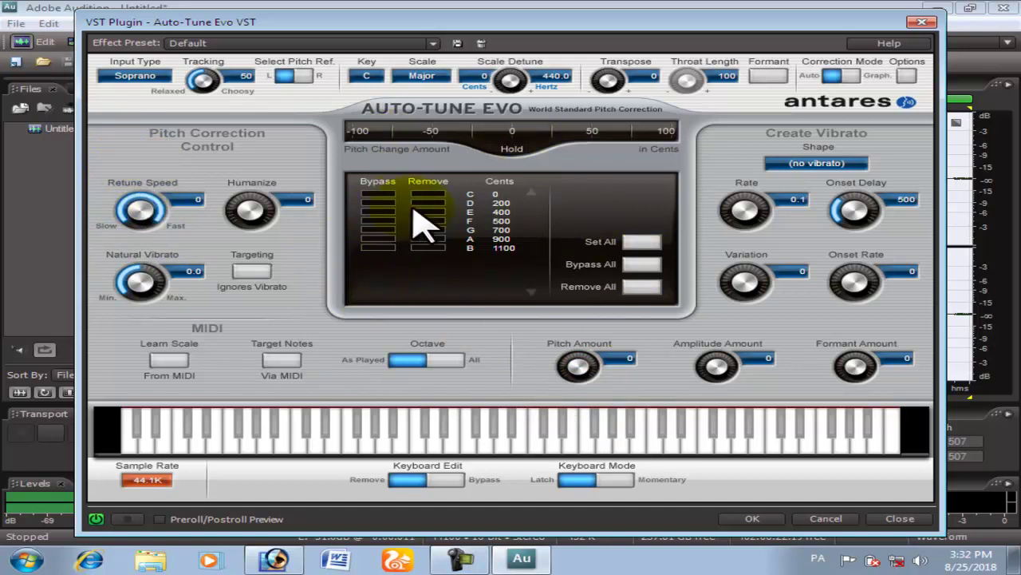
{"action": "left_click", "coordinate": [120, 79]}
{"action": "left_click", "coordinate": [187, 110]}
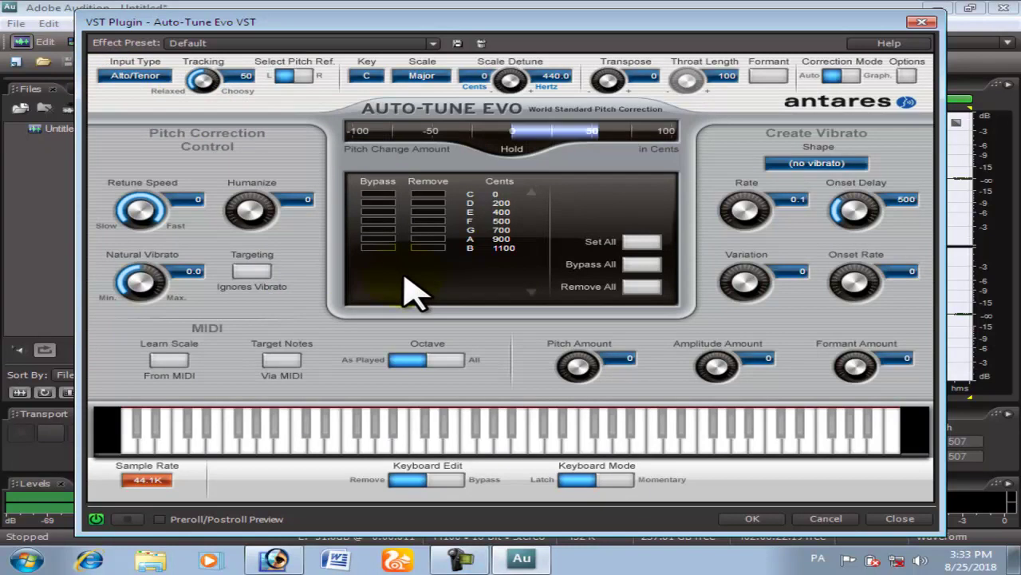
Try the keys Db and D for the pitch correction and settle on Eb.
{"action": "left_click", "coordinate": [366, 77]}
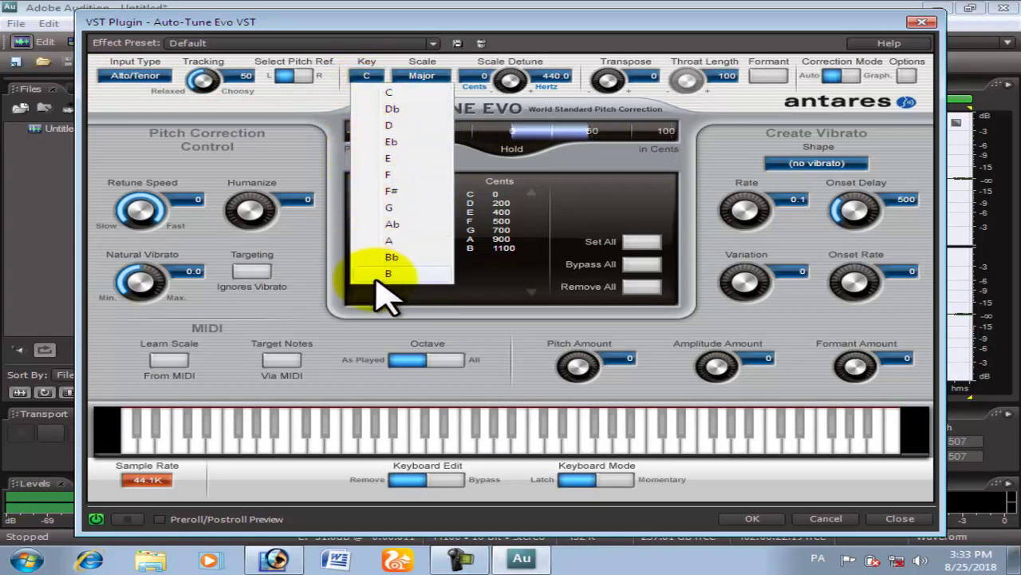
{"action": "left_click", "coordinate": [373, 90]}
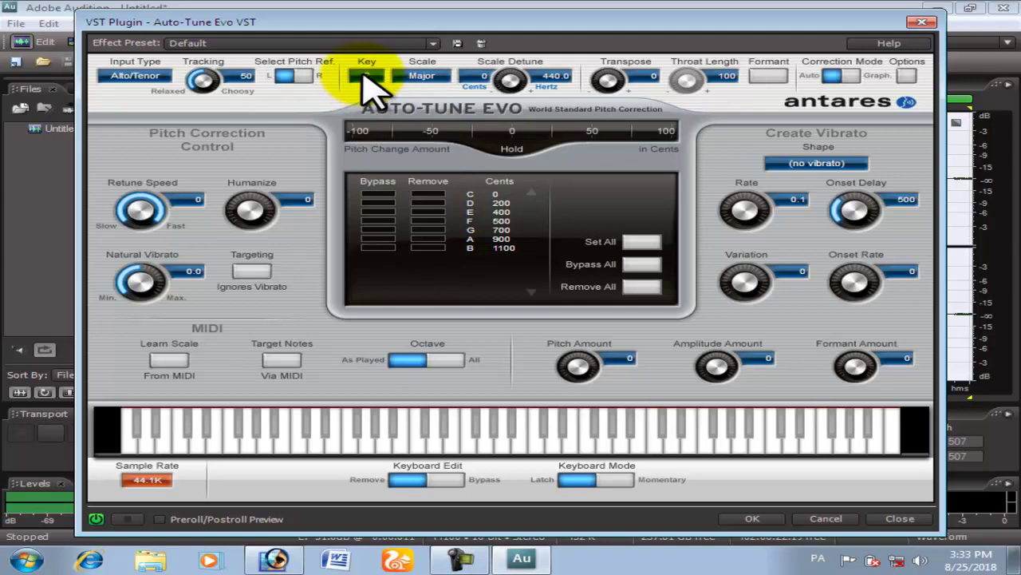
{"action": "left_click", "coordinate": [367, 78]}
{"action": "left_click", "coordinate": [364, 77]}
{"action": "left_click", "coordinate": [365, 77]}
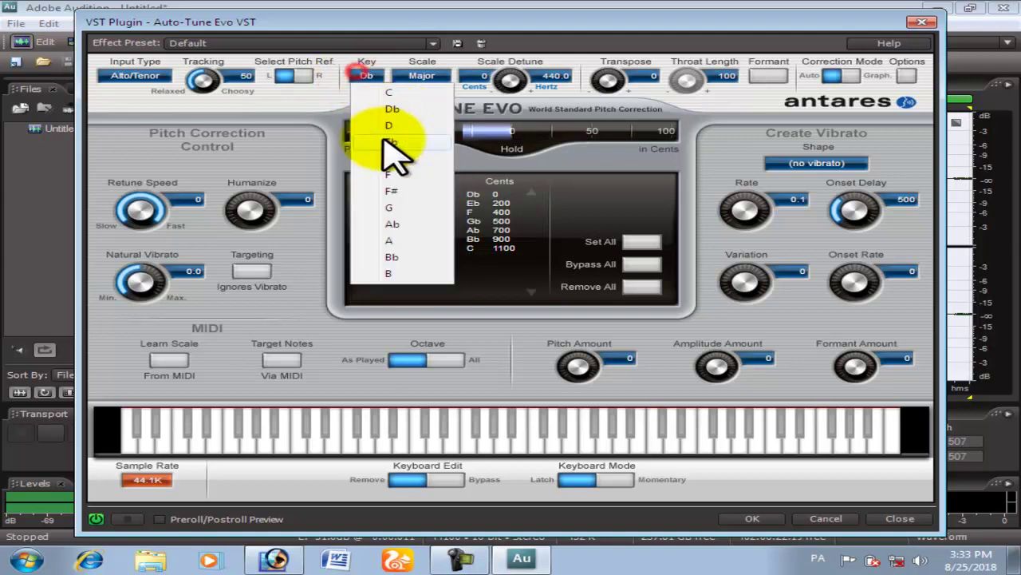
{"action": "left_click", "coordinate": [389, 126]}
{"action": "left_click", "coordinate": [375, 80]}
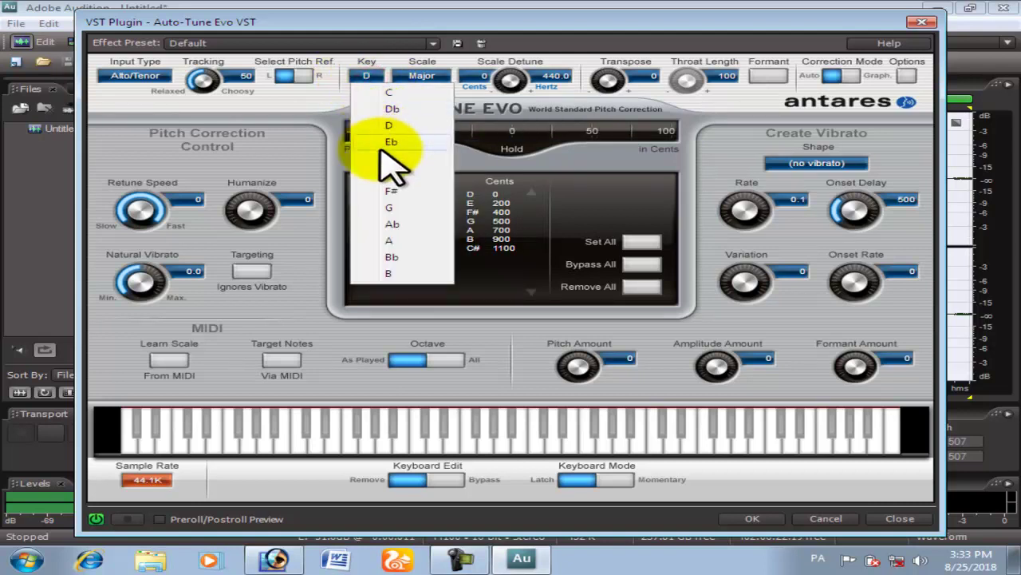
{"action": "left_click", "coordinate": [371, 140]}
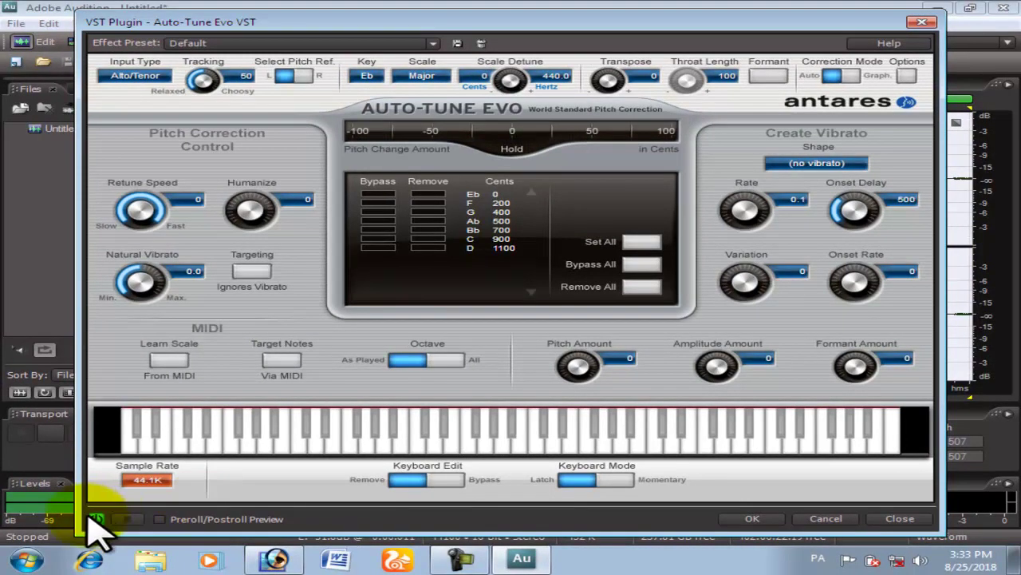
{"action": "left_click", "coordinate": [168, 441]}
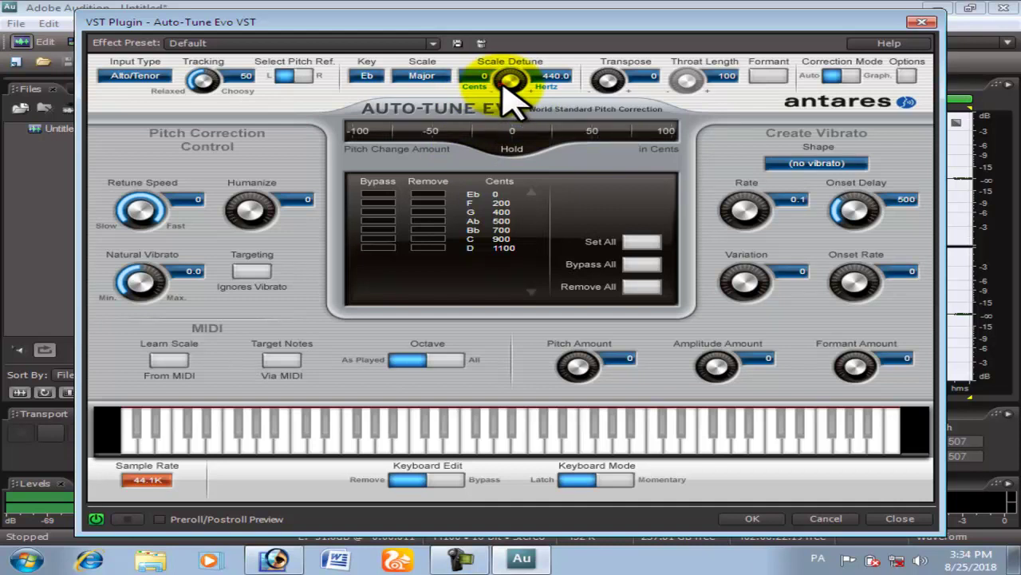
Vary the Scale Detune up and down and settle on -56 cents (426.0 Hz).
{"action": "left_click_drag", "start_coordinate": [502, 78], "coordinate": [502, 73]}
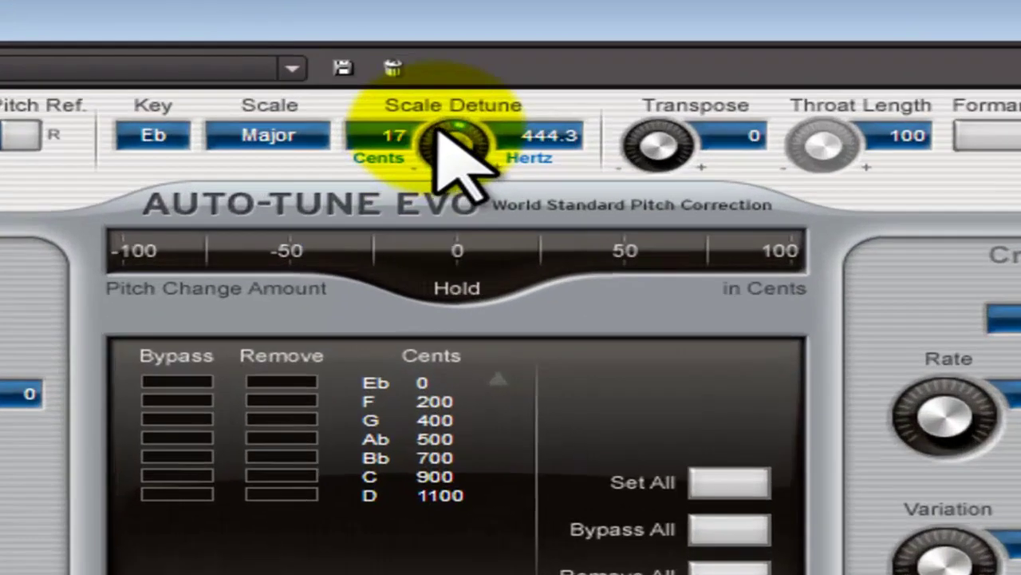
{"action": "mouse_move", "coordinate": [435, 130]}
{"action": "left_mouse_down"}
{"action": "mouse_move", "coordinate": [454, 141]}
{"action": "mouse_move", "coordinate": [447, 158]}
{"action": "mouse_move", "coordinate": [435, 145]}
{"action": "left_mouse_up"}
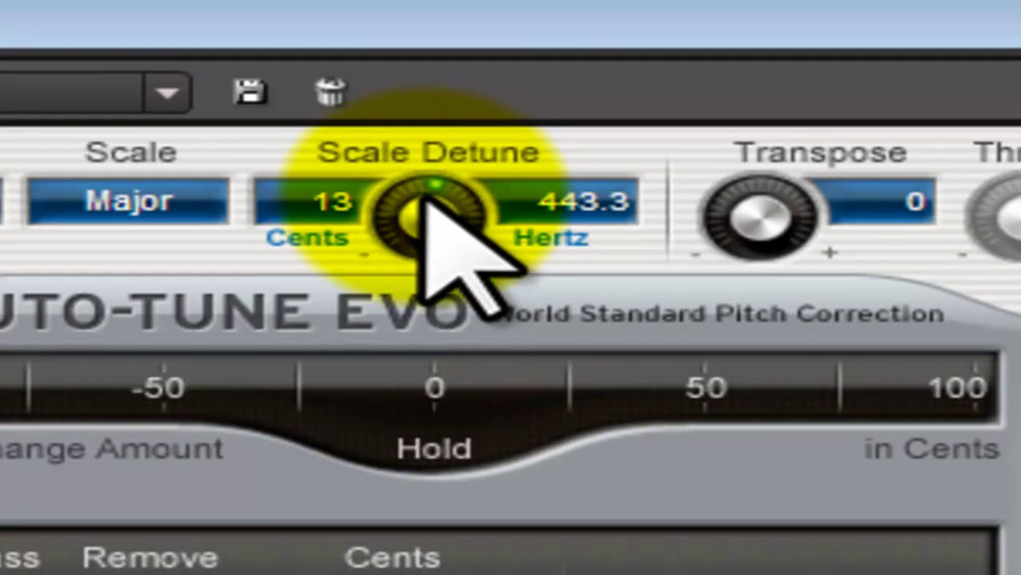
{"action": "mouse_move", "coordinate": [416, 205]}
{"action": "left_mouse_down"}
{"action": "mouse_move", "coordinate": [434, 229]}
{"action": "mouse_move", "coordinate": [435, 319]}
{"action": "mouse_move", "coordinate": [415, 290]}
{"action": "mouse_move", "coordinate": [399, 212]}
{"action": "mouse_move", "coordinate": [397, 192]}
{"action": "mouse_move", "coordinate": [415, 188]}
{"action": "left_mouse_up"}
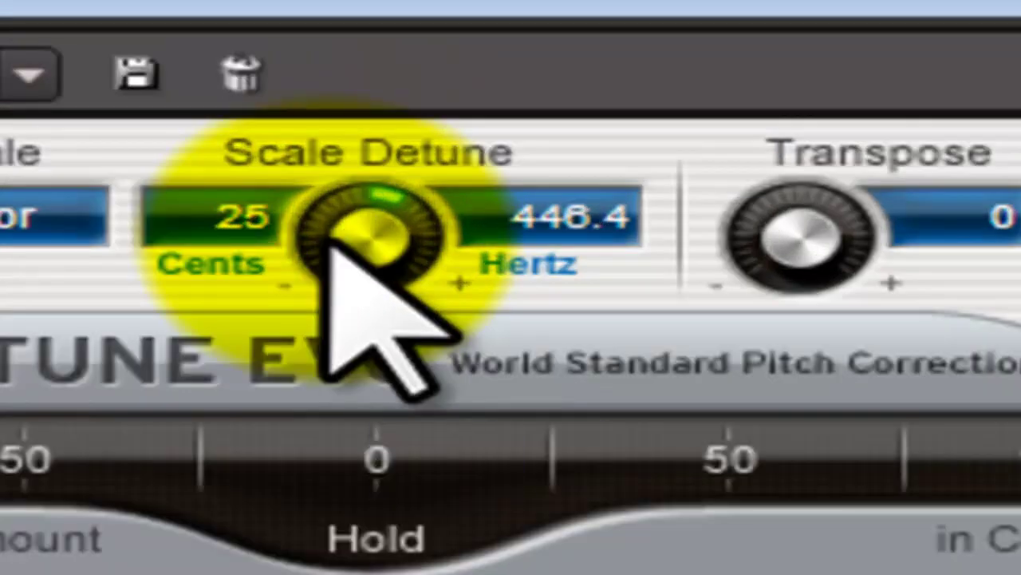
{"action": "left_click_drag", "start_coordinate": [338, 240], "coordinate": [308, 194]}
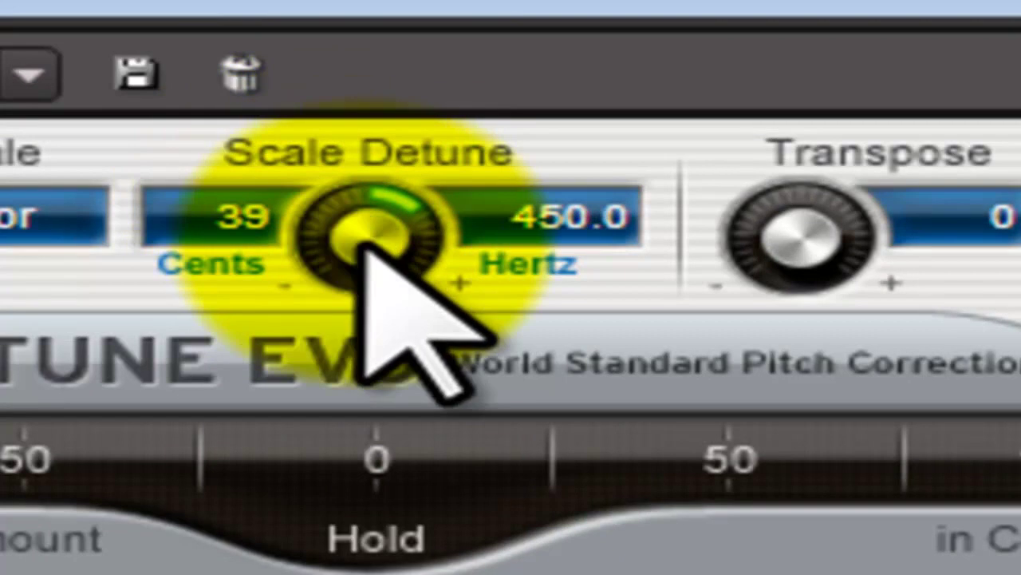
{"action": "left_click_drag", "start_coordinate": [365, 240], "coordinate": [365, 267]}
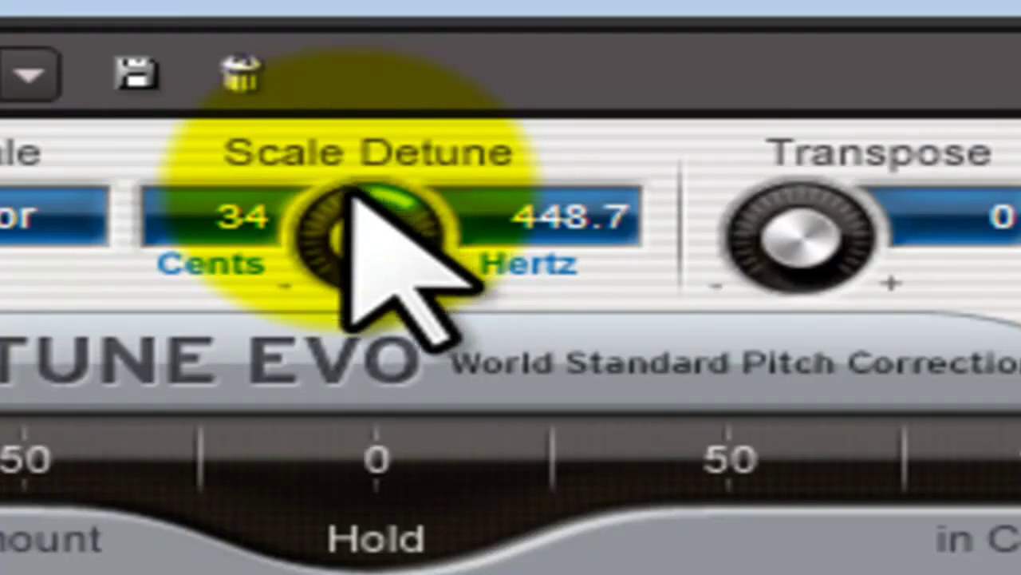
{"action": "left_click_drag", "start_coordinate": [348, 195], "coordinate": [336, 311]}
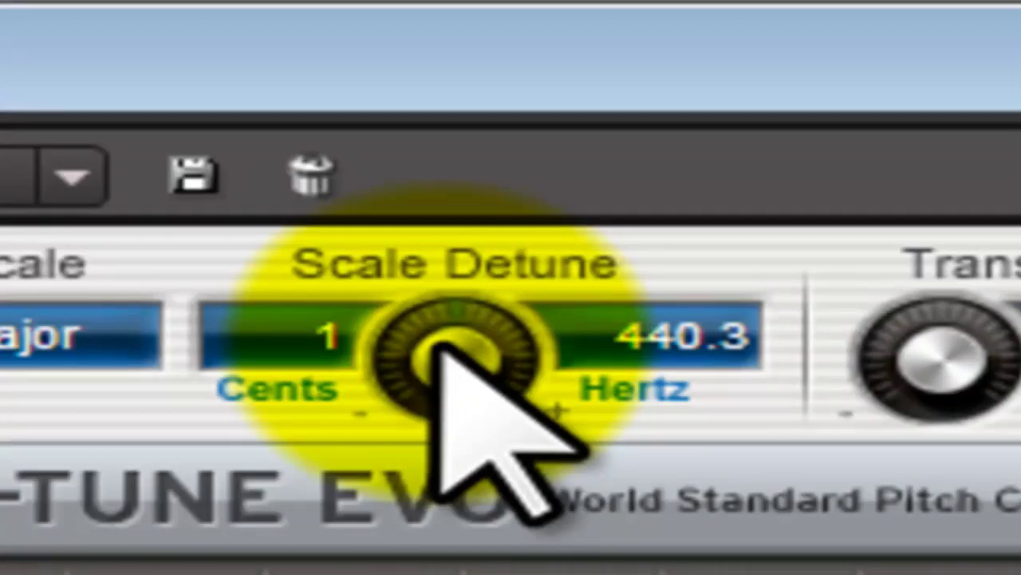
{"action": "left_click_drag", "start_coordinate": [435, 345], "coordinate": [411, 341]}
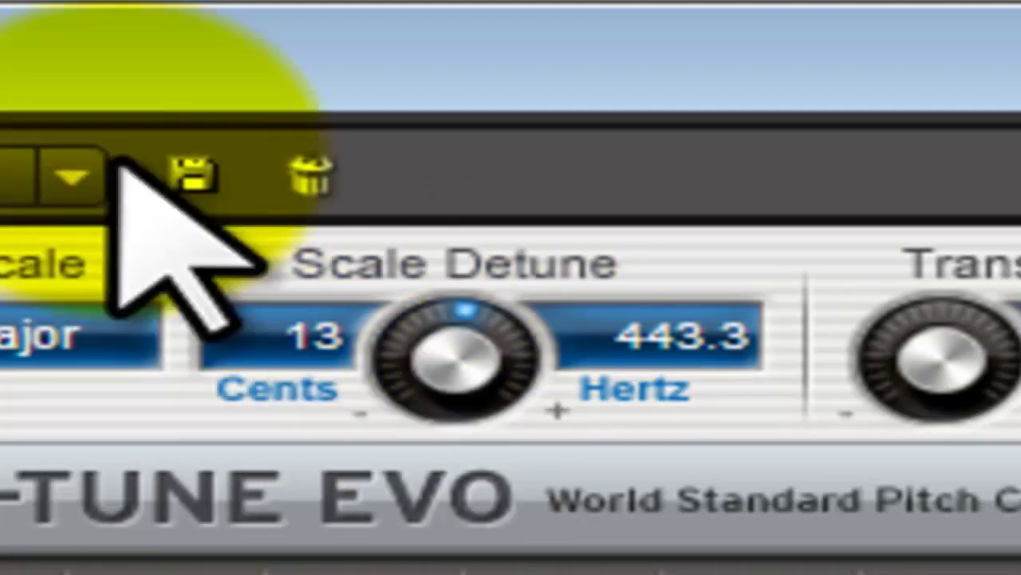
{"action": "left_click_drag", "start_coordinate": [435, 359], "coordinate": [423, 530]}
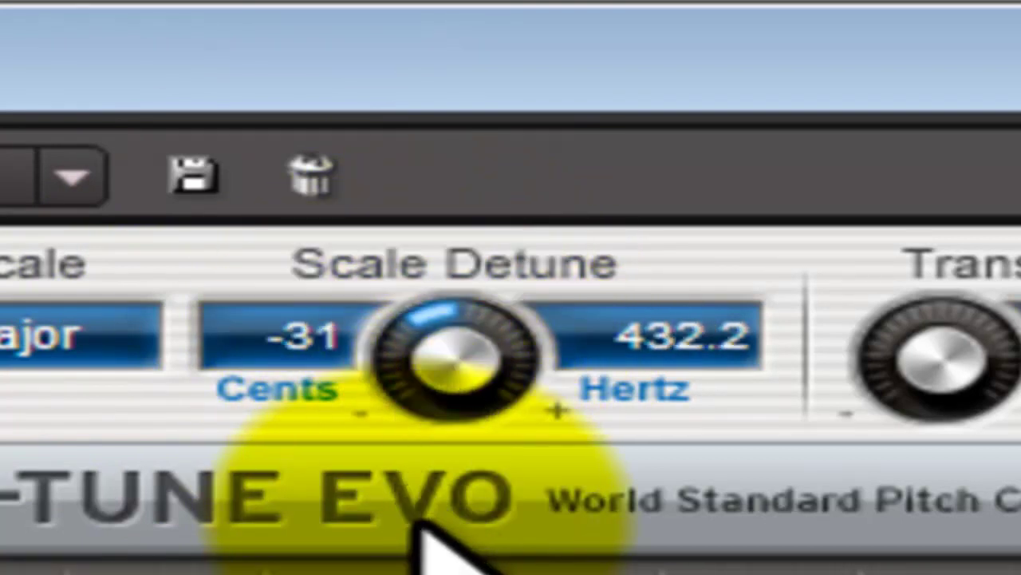
{"action": "left_click_drag", "start_coordinate": [445, 407], "coordinate": [399, 305]}
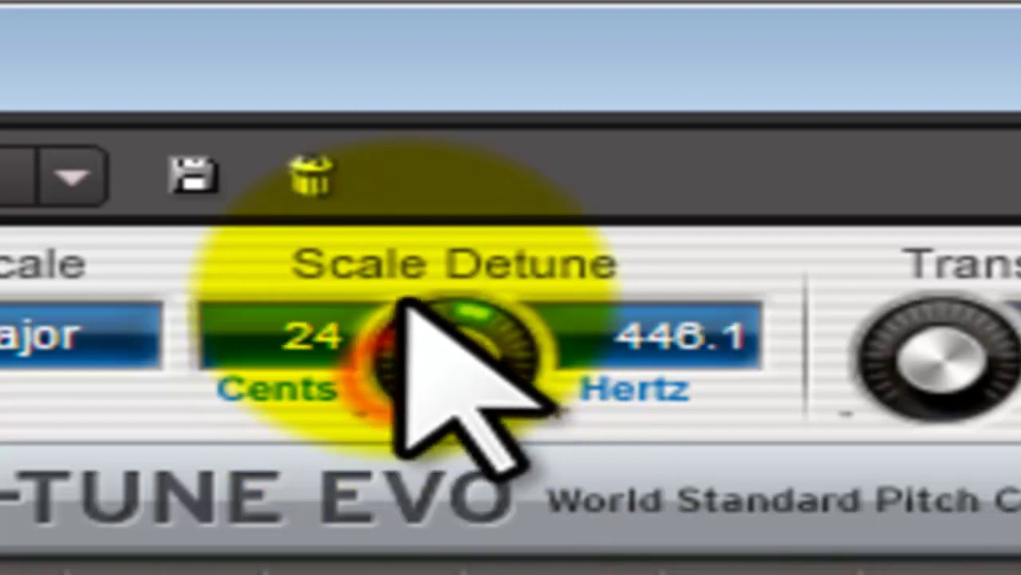
{"action": "left_click_drag", "start_coordinate": [452, 330], "coordinate": [426, 521]}
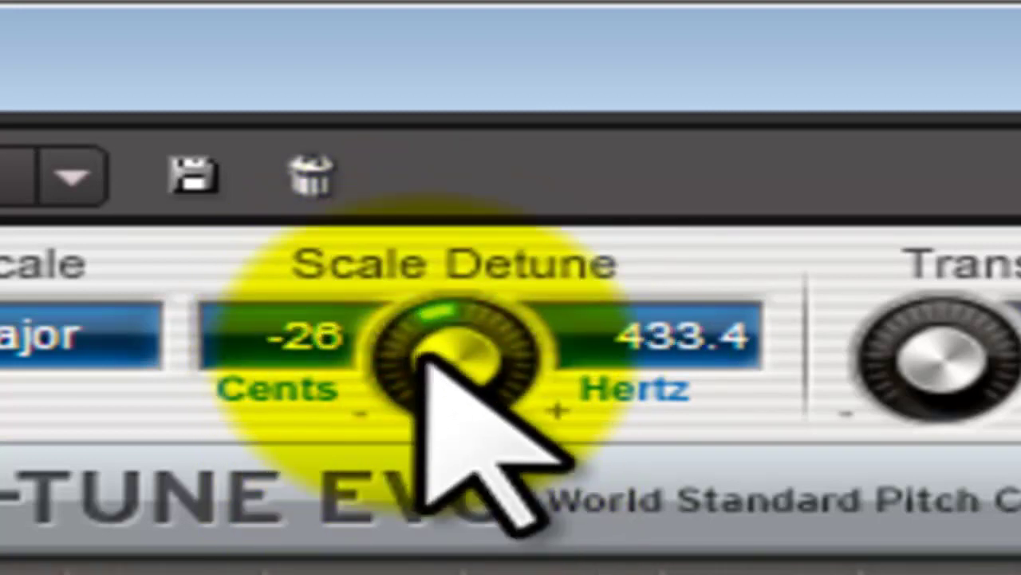
{"action": "left_click_drag", "start_coordinate": [425, 343], "coordinate": [415, 453]}
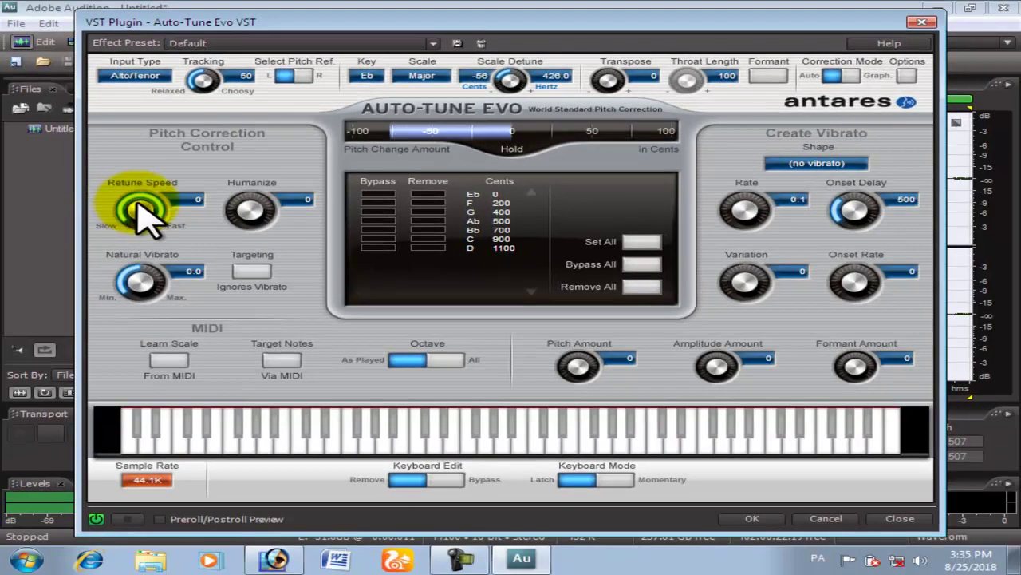
Set the Retune Speed to 400 and apply the Auto-Tune effect to the recording.
{"action": "left_click", "coordinate": [144, 275]}
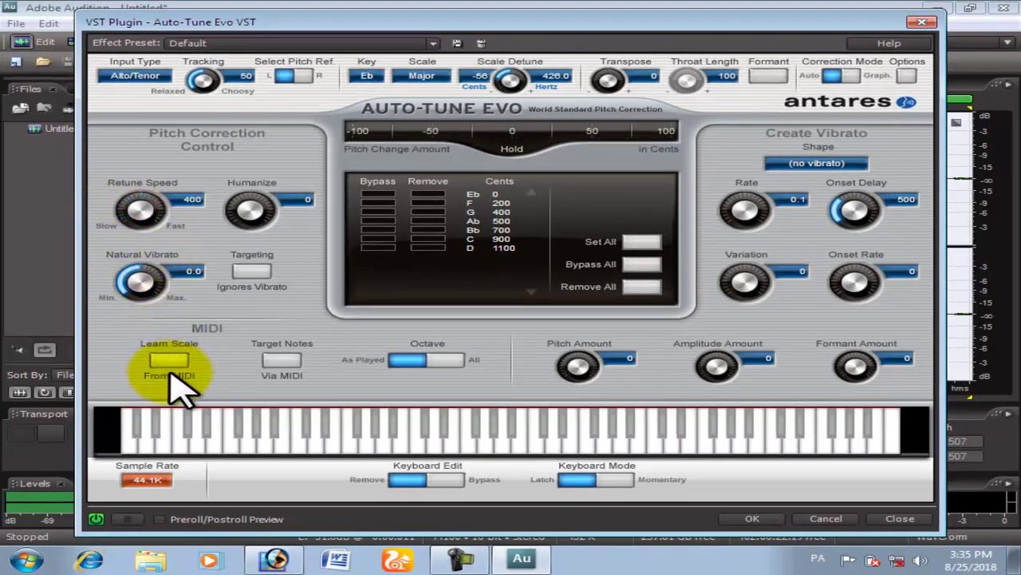
{"action": "left_click", "coordinate": [758, 521]}
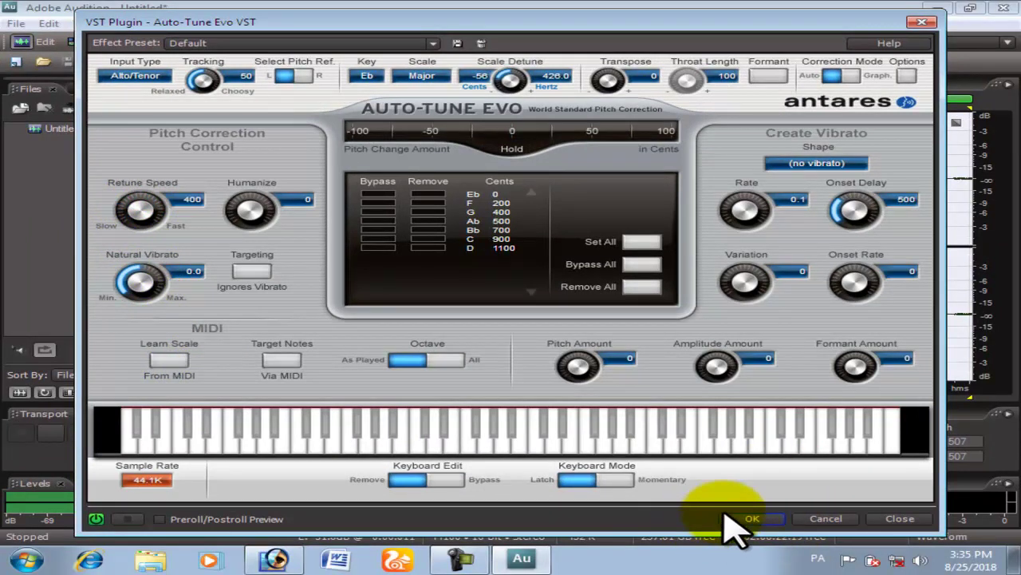
{"action": "left_click", "coordinate": [742, 519]}
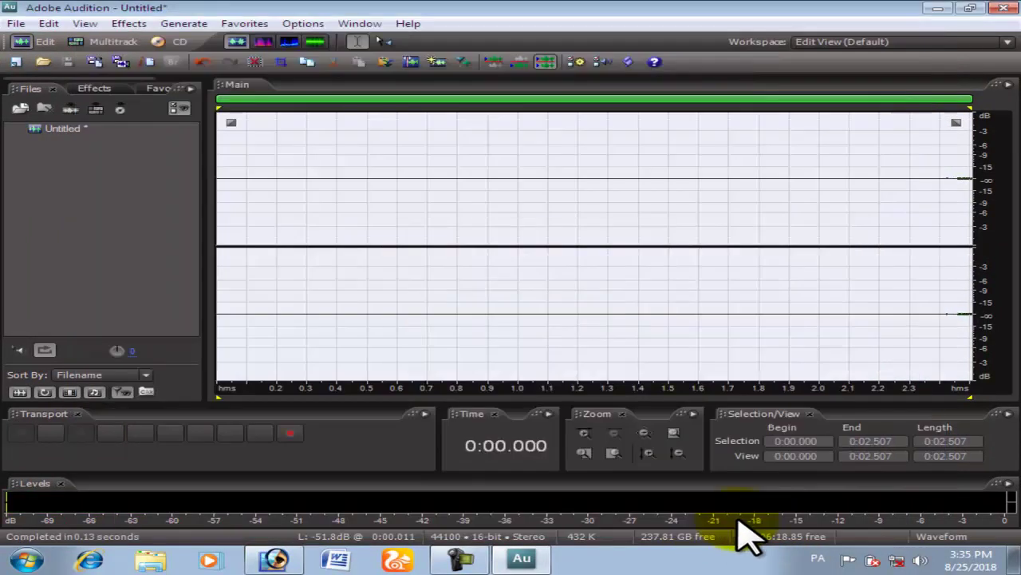
Reopen Auto-Tune Evo VST, set the Scale Detune to -14 cents (436.5 Hz) and Retune Speed to 0, and apply it.
{"action": "left_click", "coordinate": [127, 25]}
{"action": "mouse_move", "coordinate": [352, 304]}
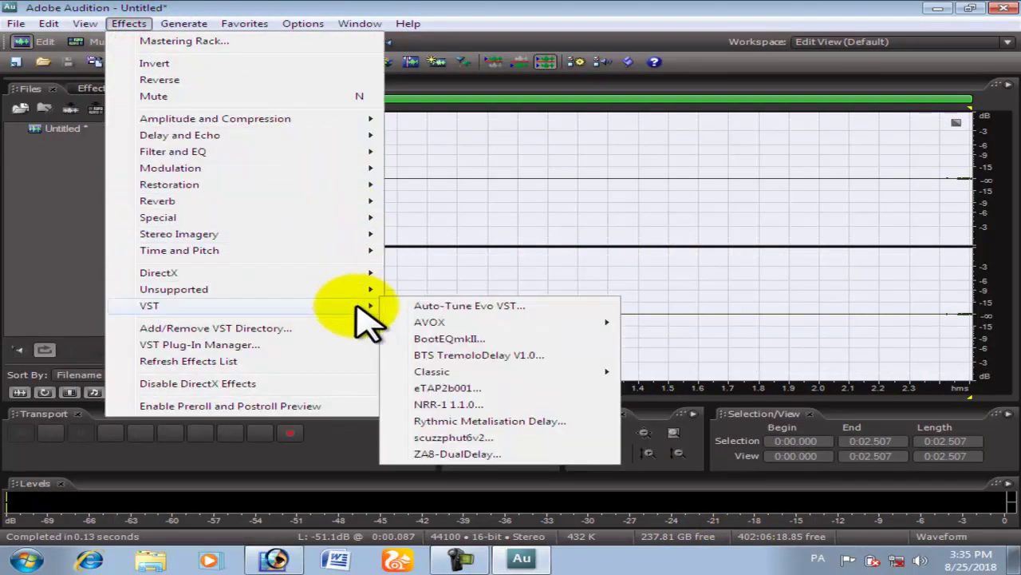
{"action": "left_click", "coordinate": [446, 307]}
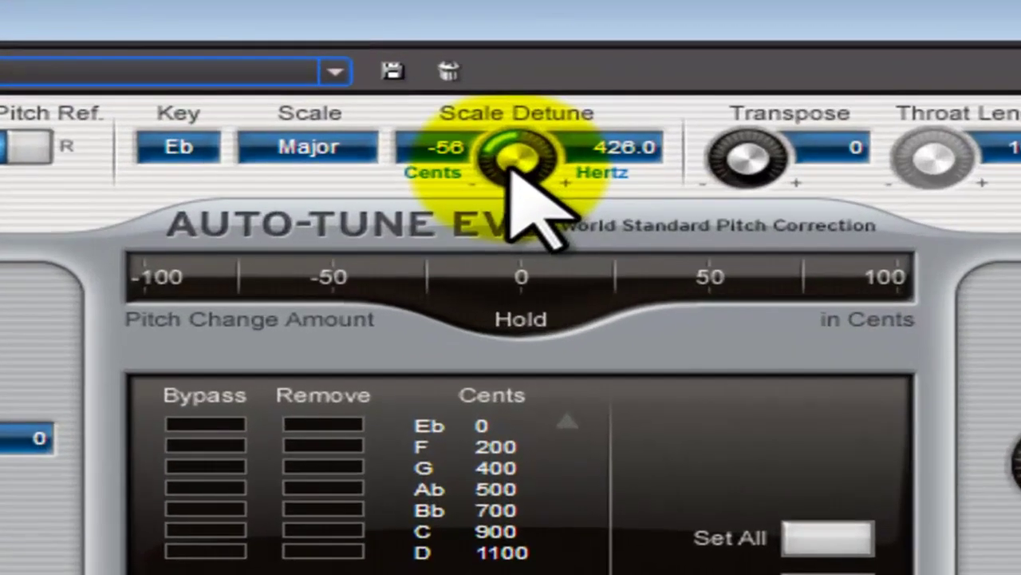
{"action": "left_click_drag", "start_coordinate": [510, 170], "coordinate": [529, 72]}
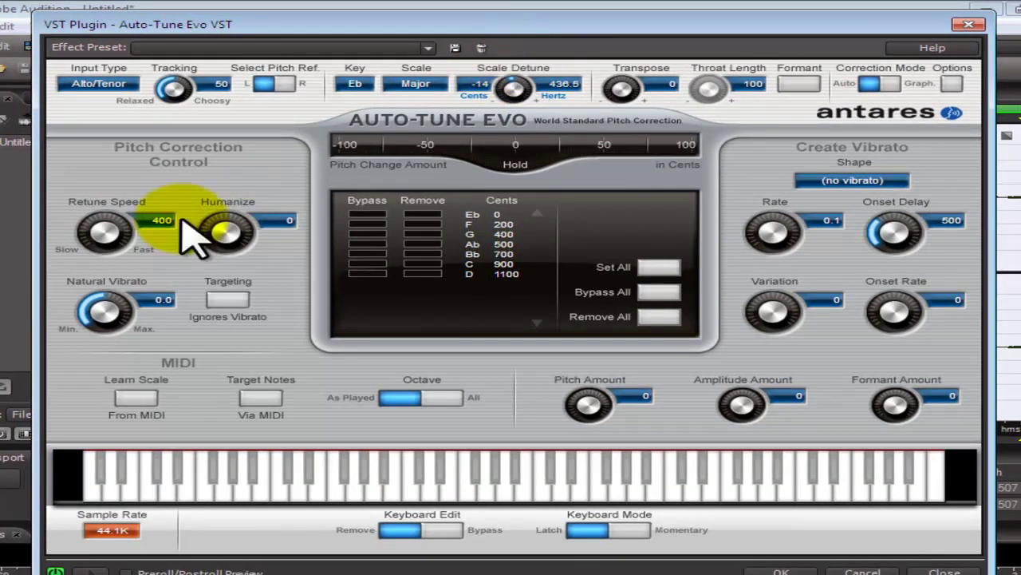
{"action": "left_click_drag", "start_coordinate": [125, 220], "coordinate": [114, 255]}
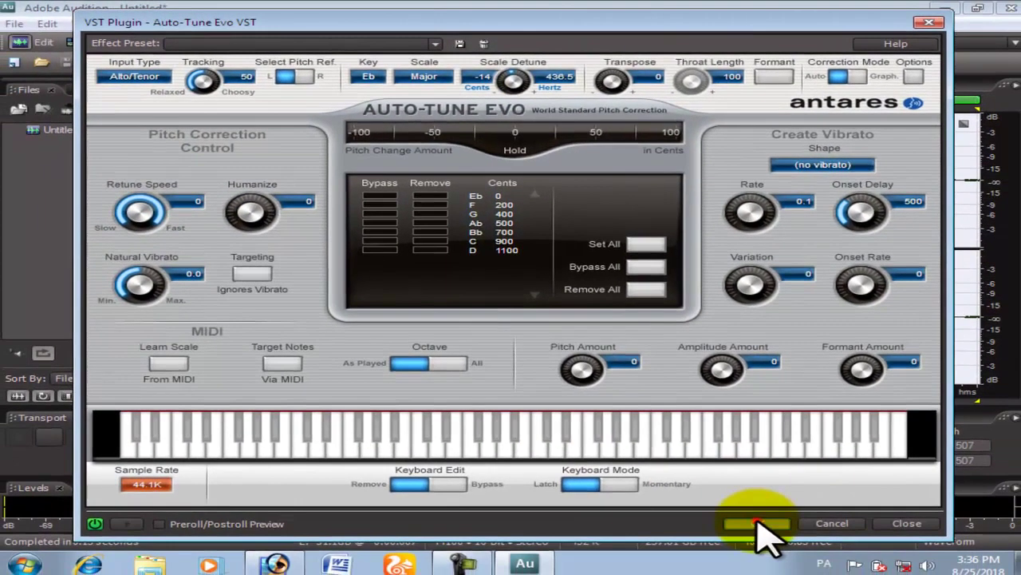
{"action": "left_click", "coordinate": [781, 570]}
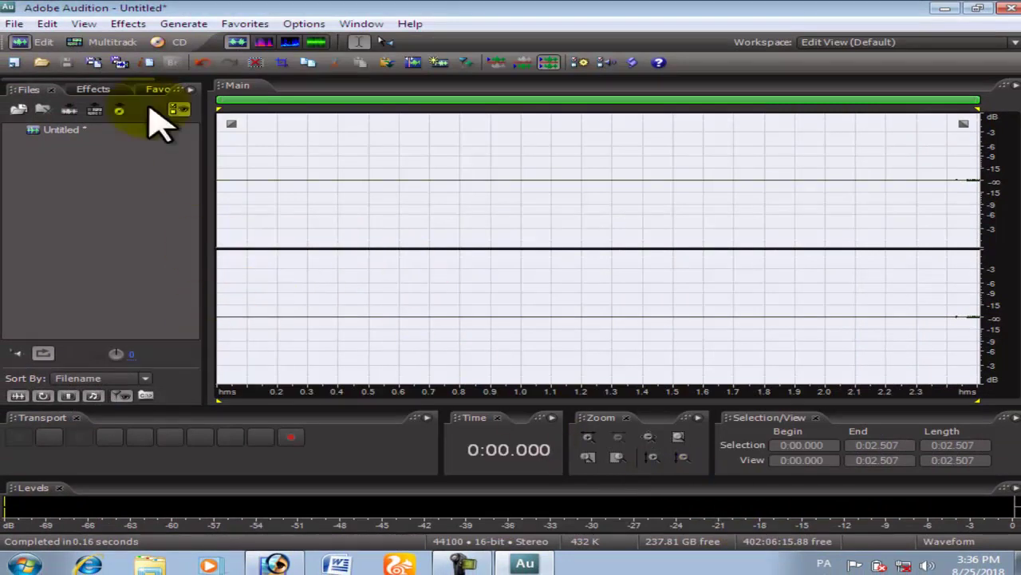
Reopen Auto-Tune Evo VST on the recording, load the Default effect preset and set Tracking to 58.
{"action": "left_click", "coordinate": [130, 27]}
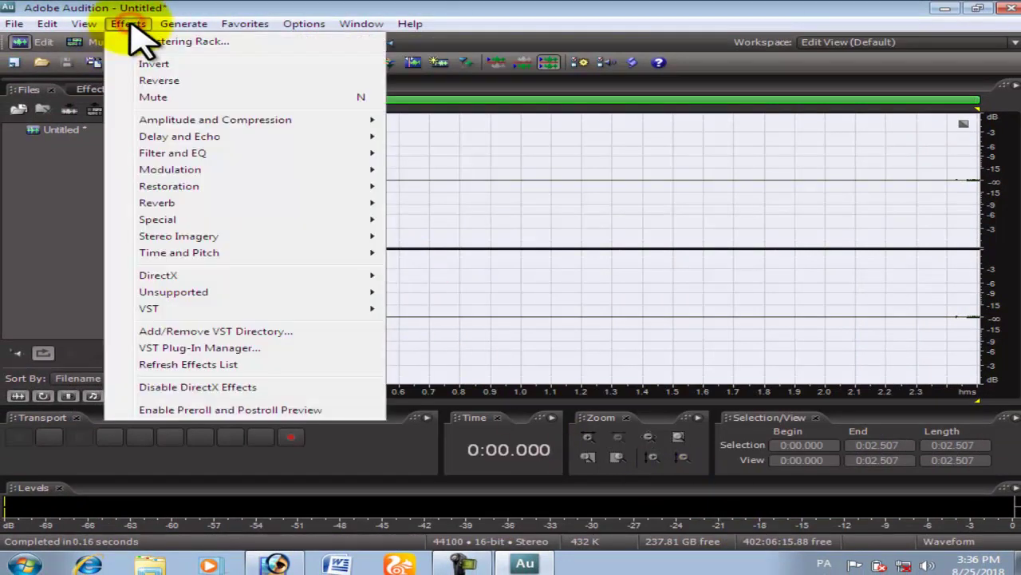
{"action": "mouse_move", "coordinate": [339, 278]}
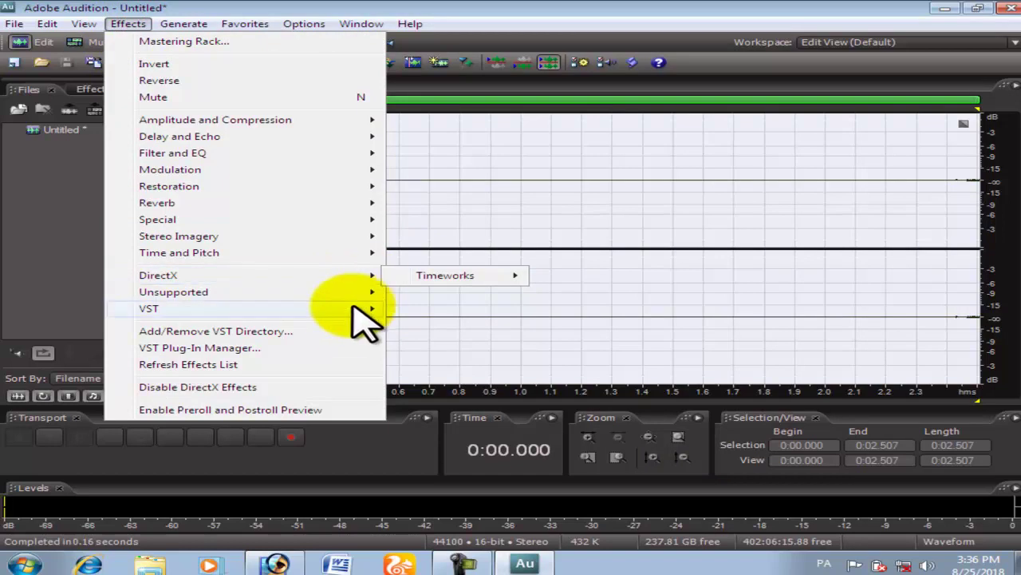
{"action": "mouse_move", "coordinate": [358, 308]}
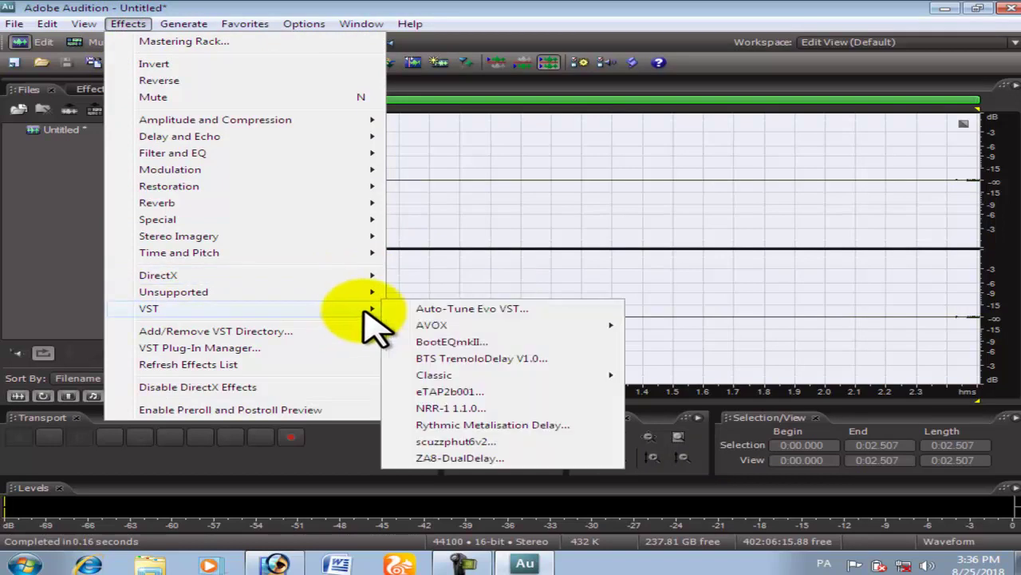
{"action": "left_click", "coordinate": [491, 308]}
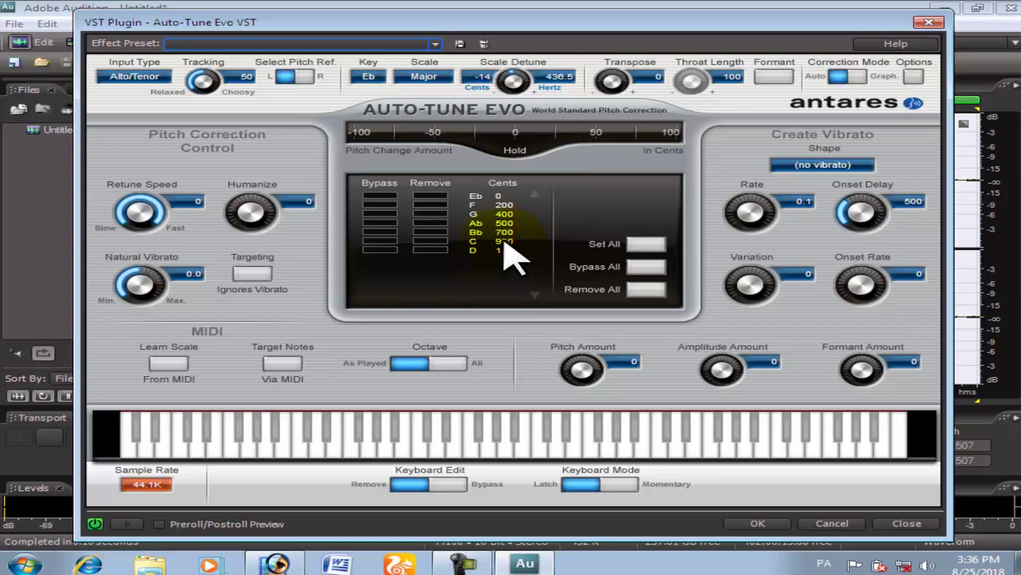
{"action": "left_click", "coordinate": [434, 43]}
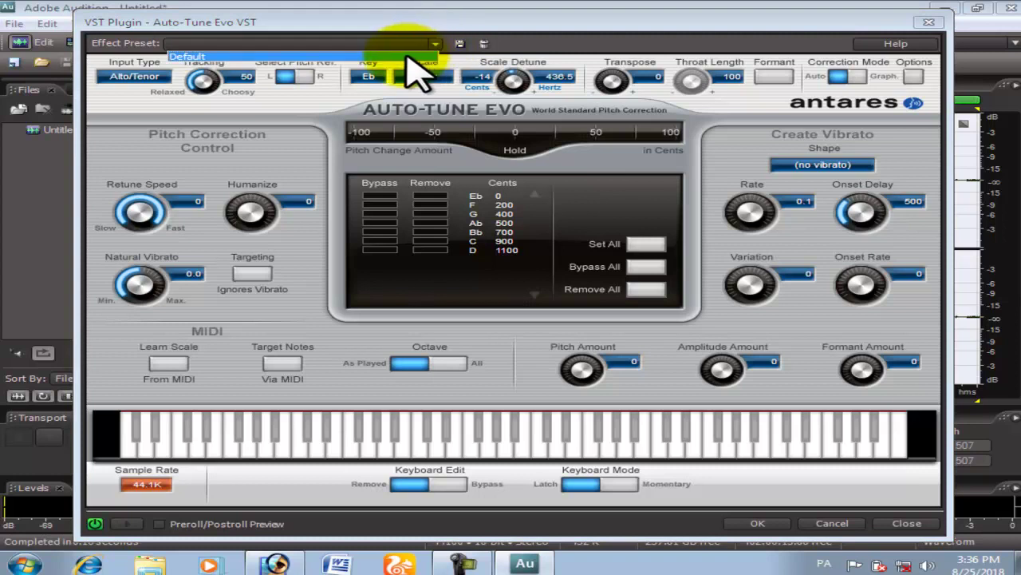
{"action": "left_click", "coordinate": [344, 56]}
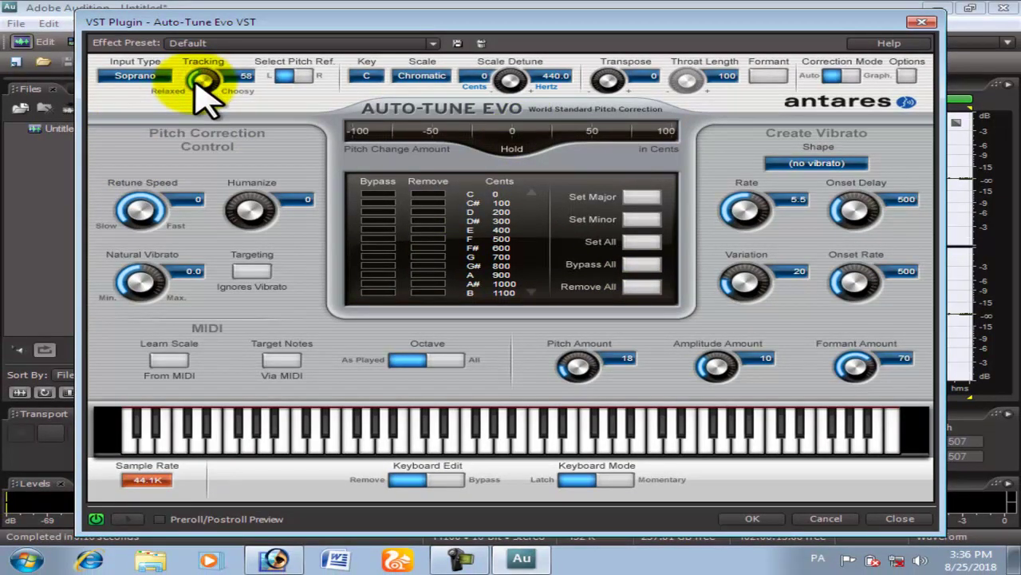
{"action": "left_click_drag", "start_coordinate": [203, 96], "coordinate": [200, 127]}
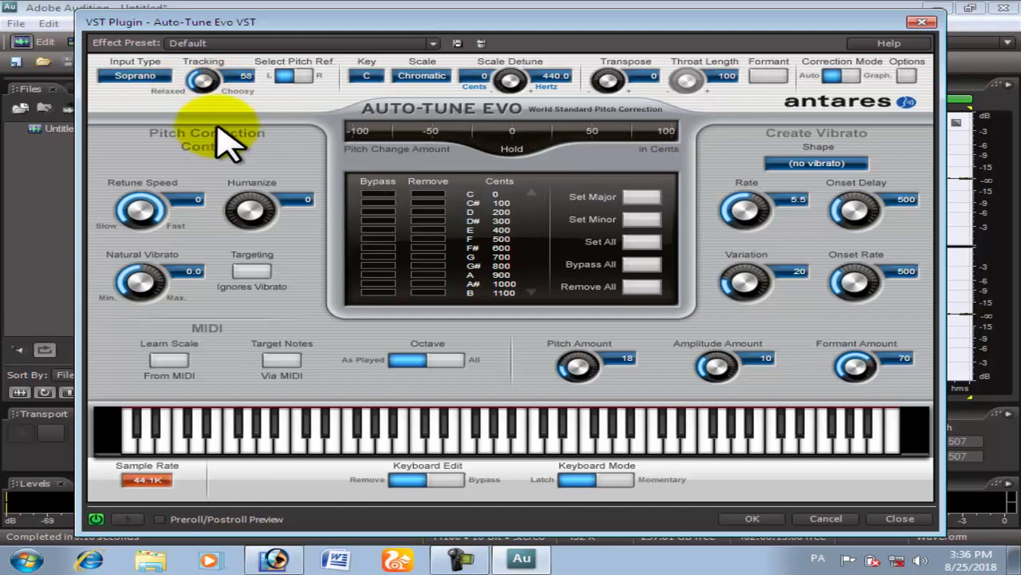
Try the major note set for the Chromatic scale, settle on the minor note set and check the available keys.
{"action": "left_click", "coordinate": [642, 197]}
{"action": "left_click", "coordinate": [437, 209]}
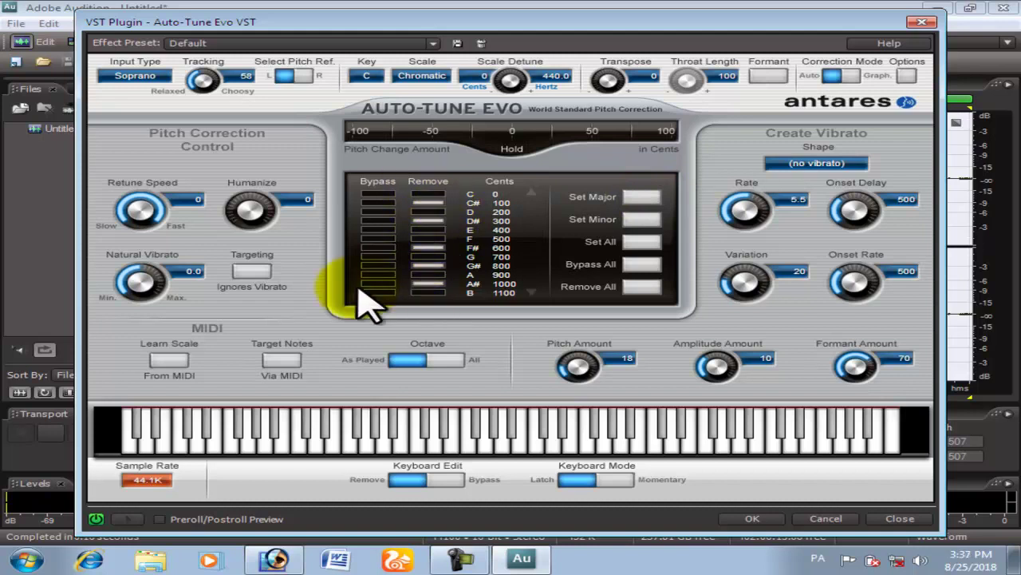
{"action": "left_click", "coordinate": [366, 73]}
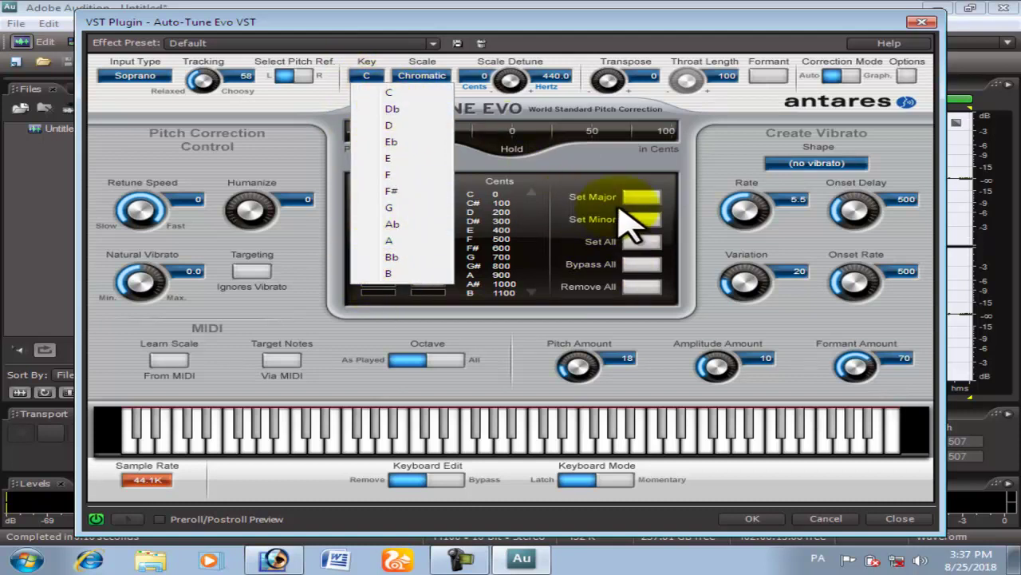
{"action": "left_click", "coordinate": [590, 168]}
{"action": "left_click", "coordinate": [645, 220]}
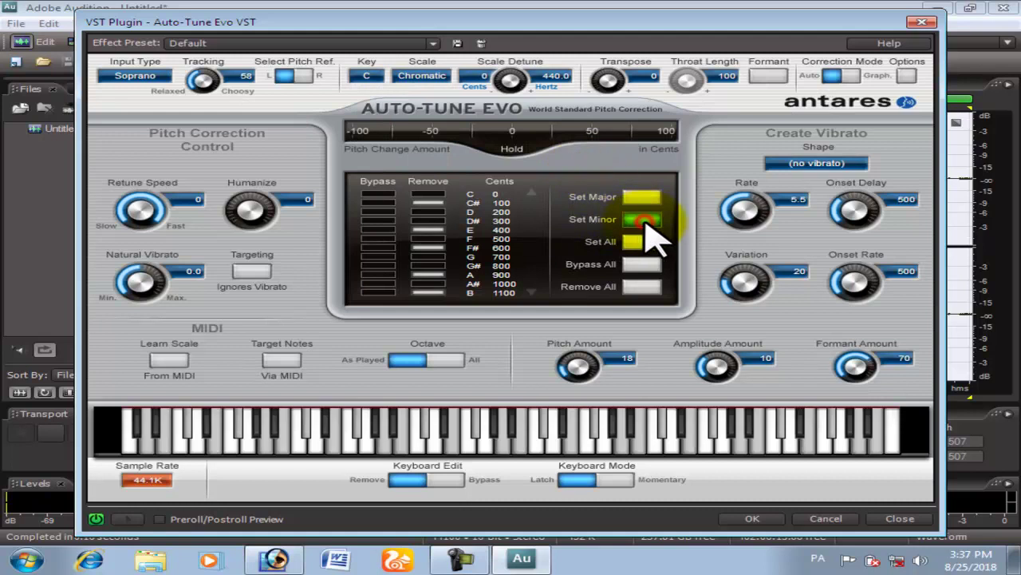
{"action": "left_click", "coordinate": [367, 74]}
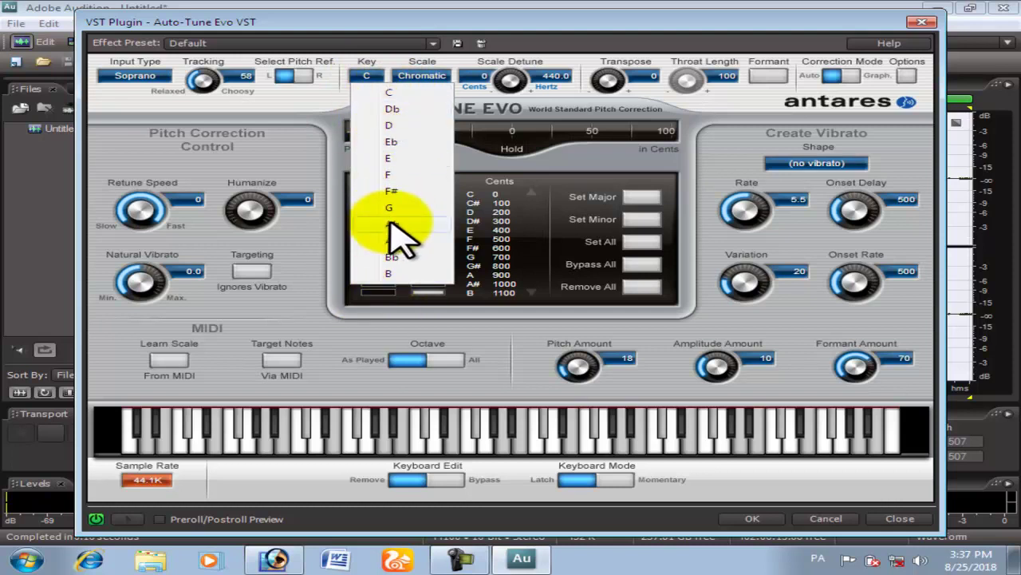
{"action": "left_click", "coordinate": [559, 240]}
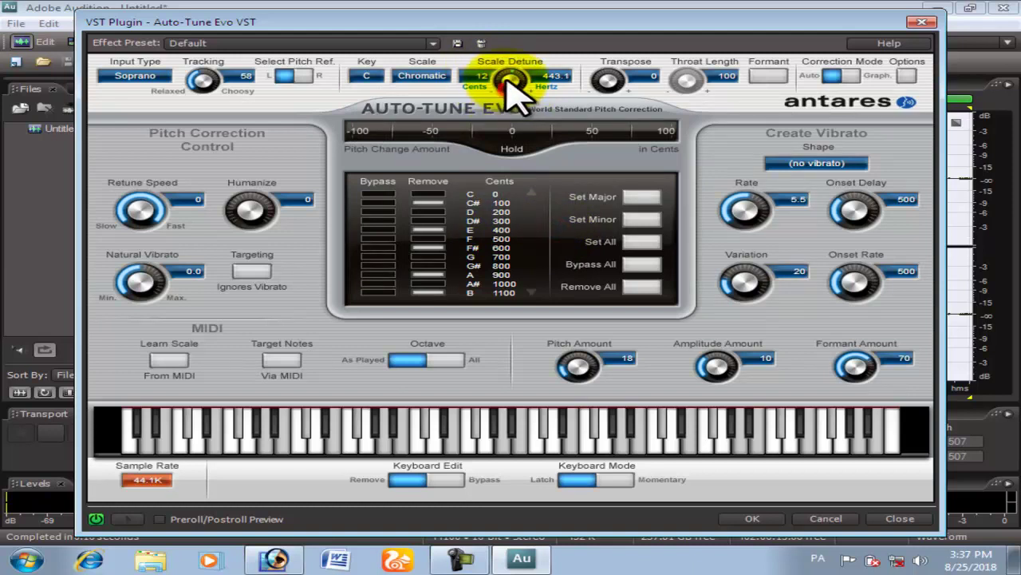
Vary the Scale Detune and Retune Speed, settling on 17 cents (444.3 Hz) and a Retune Speed of 0.
{"action": "mouse_move", "coordinate": [507, 77]}
{"action": "left_mouse_down"}
{"action": "mouse_move", "coordinate": [511, 94]}
{"action": "mouse_move", "coordinate": [510, 75]}
{"action": "left_mouse_up"}
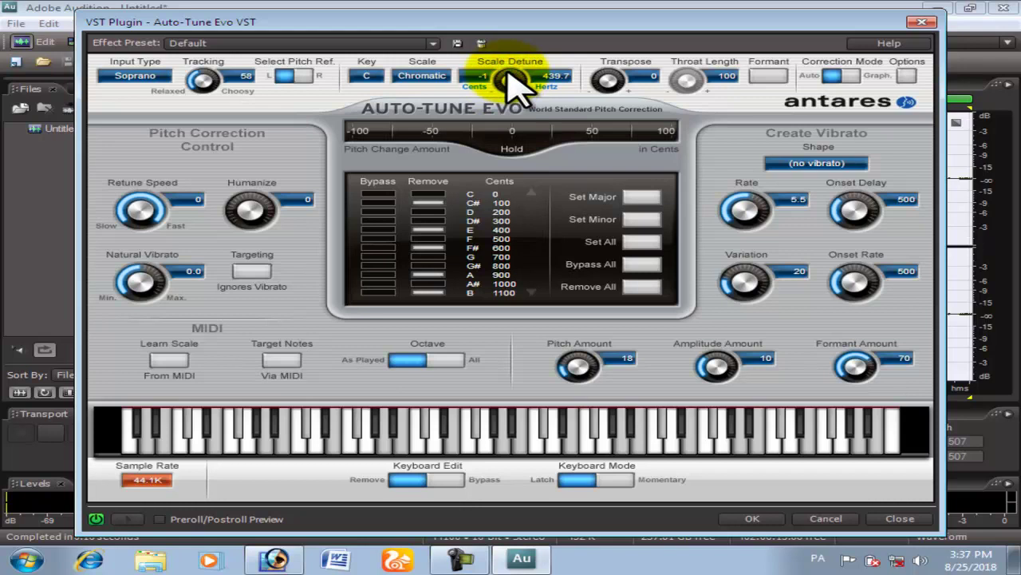
{"action": "left_click_drag", "start_coordinate": [517, 94], "coordinate": [517, 113]}
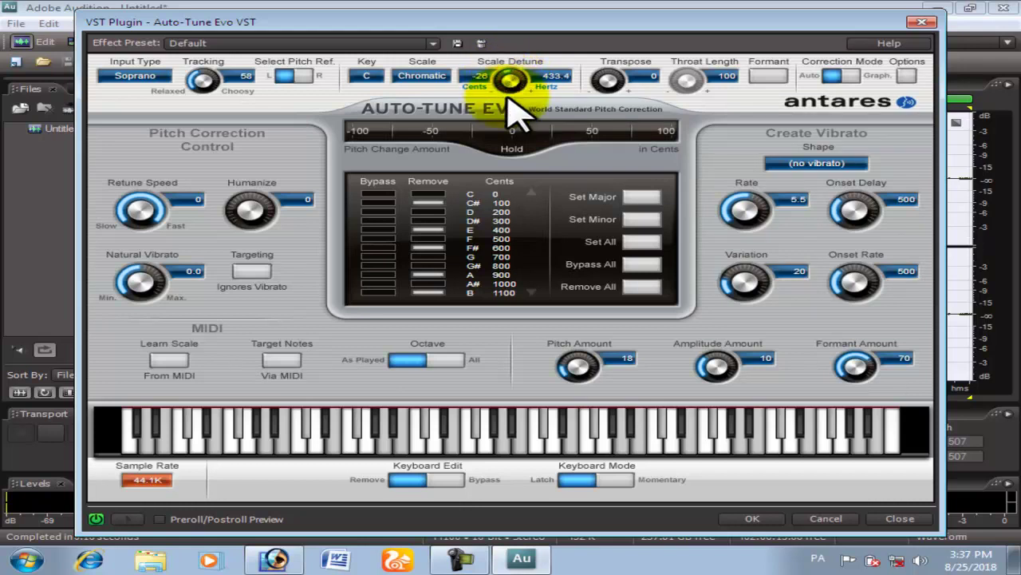
{"action": "left_click_drag", "start_coordinate": [137, 210], "coordinate": [137, 189]}
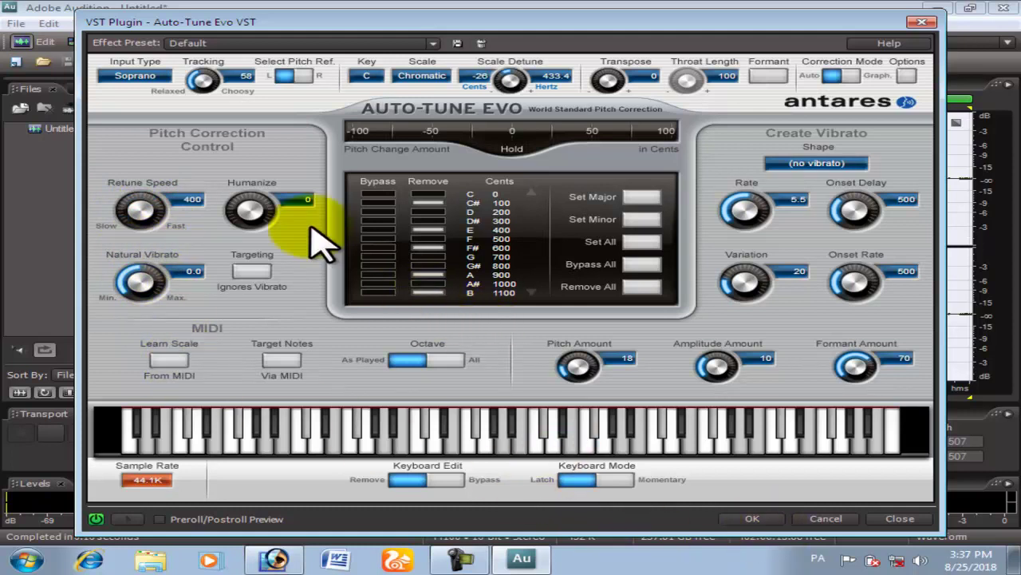
{"action": "left_click_drag", "start_coordinate": [463, 70], "coordinate": [503, 53]}
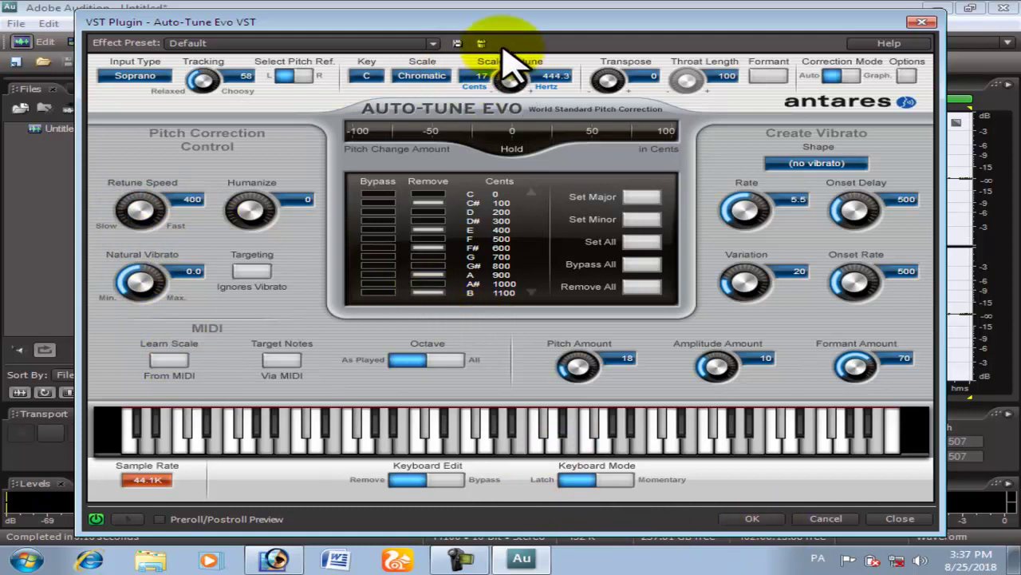
{"action": "left_click_drag", "start_coordinate": [131, 209], "coordinate": [126, 269]}
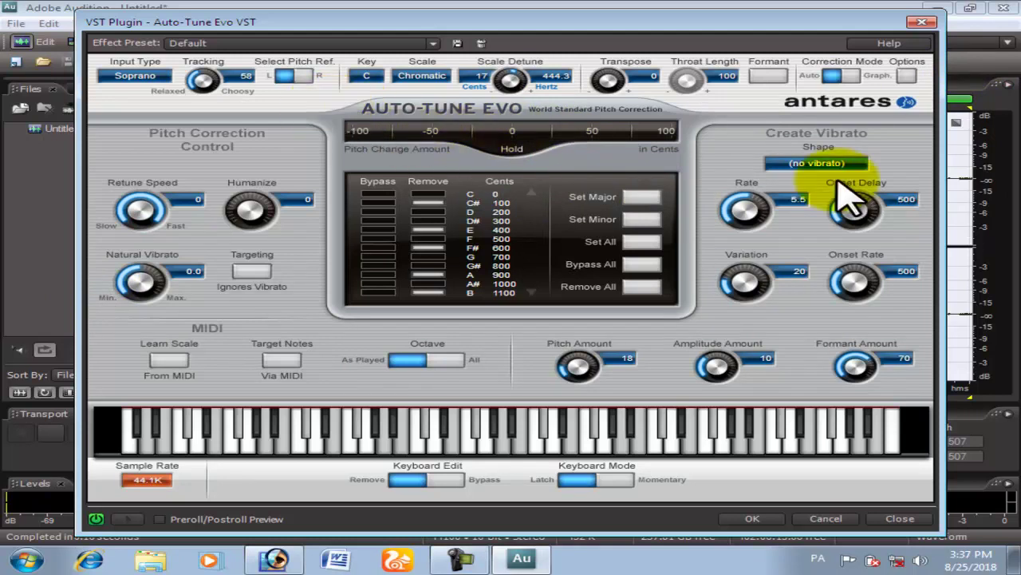
Look through the vibrato shapes, then try the Major scale in the key of C.
{"action": "left_click", "coordinate": [814, 163]}
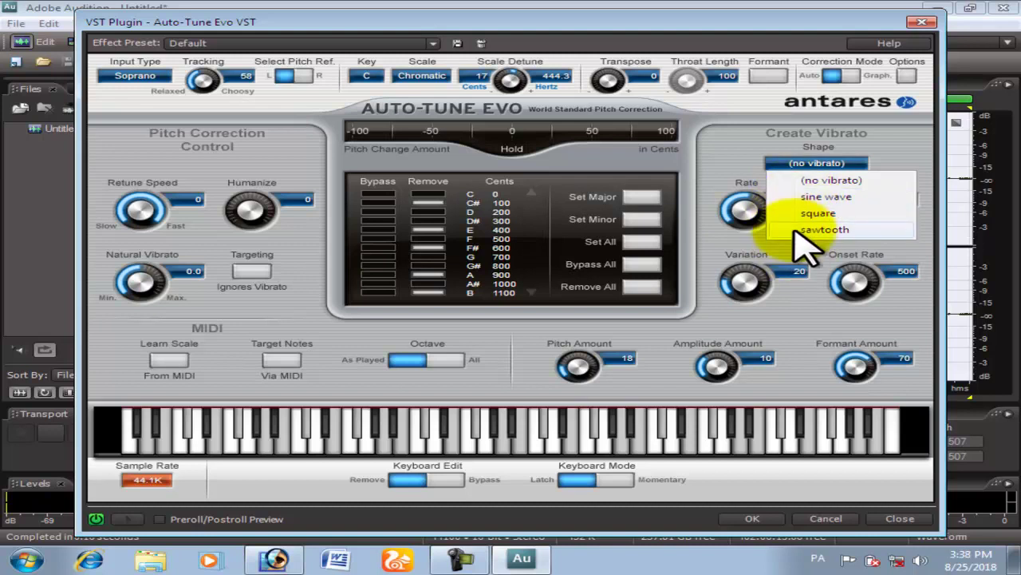
{"action": "left_click", "coordinate": [429, 78]}
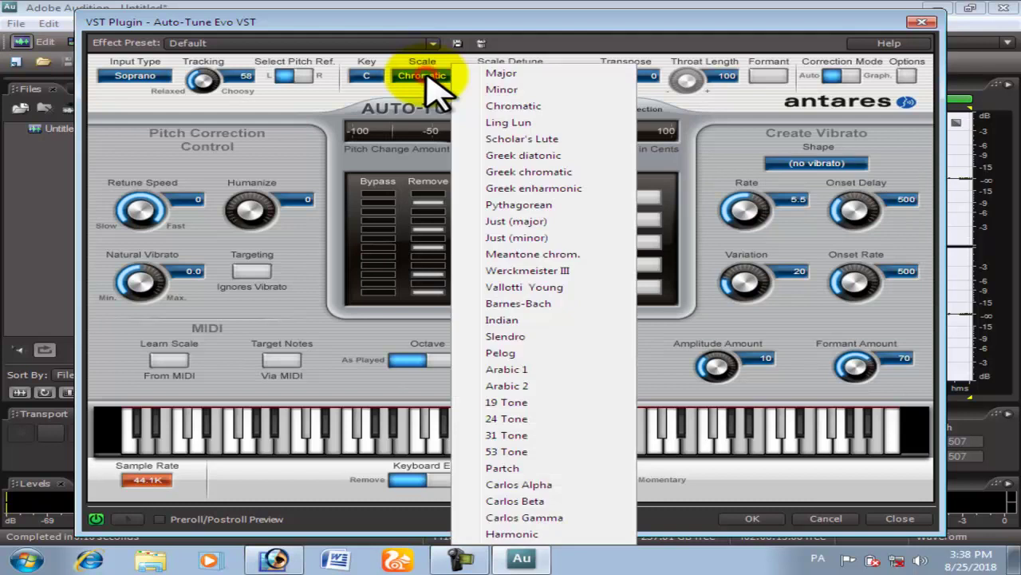
{"action": "left_click", "coordinate": [504, 73]}
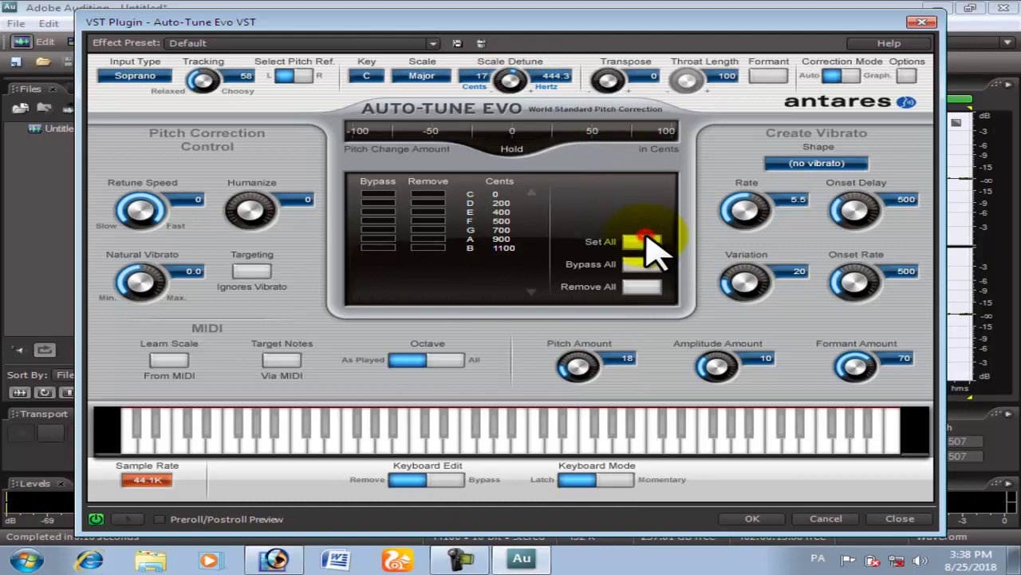
{"action": "left_click", "coordinate": [370, 76]}
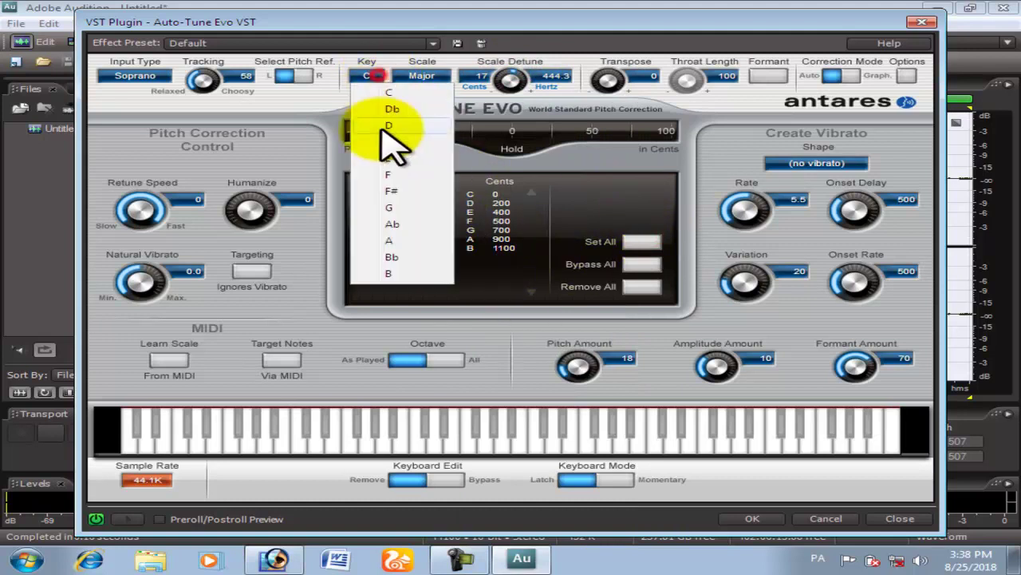
{"action": "left_click", "coordinate": [413, 92]}
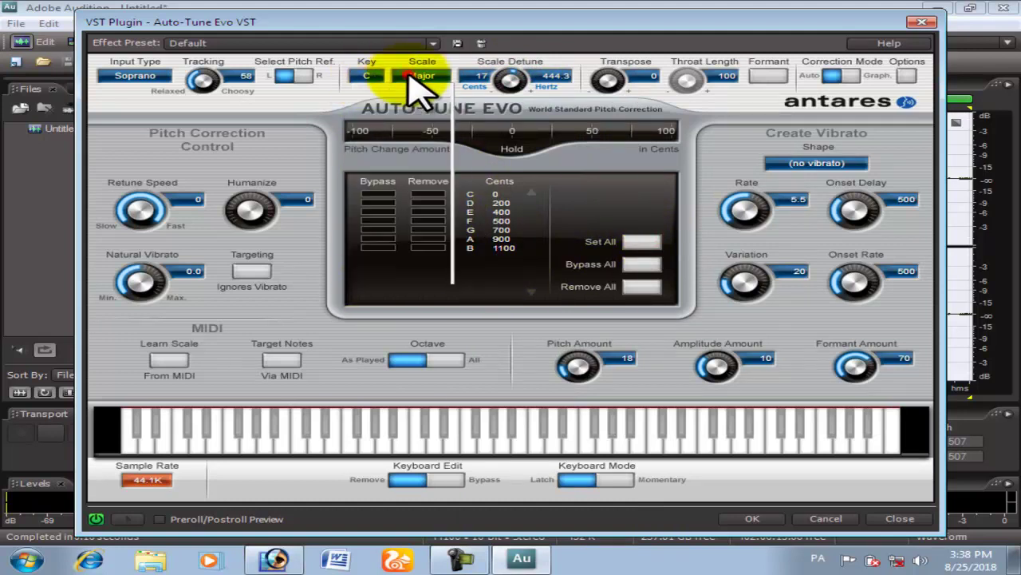
Try the Minor scale in the key of C and check the key choices.
{"action": "left_click", "coordinate": [415, 79]}
{"action": "left_click", "coordinate": [483, 91]}
{"action": "left_click", "coordinate": [623, 241]}
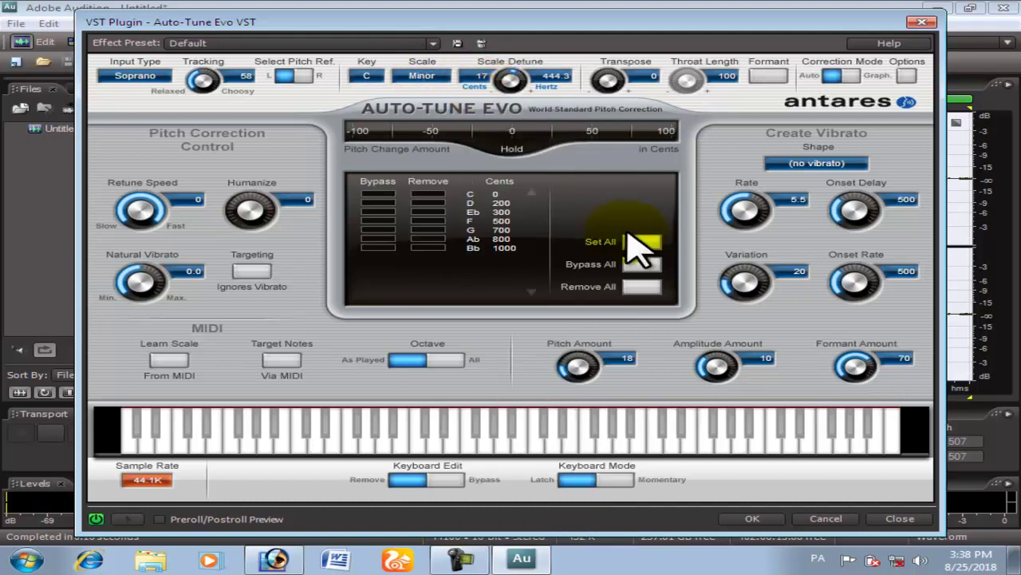
{"action": "left_click", "coordinate": [371, 74]}
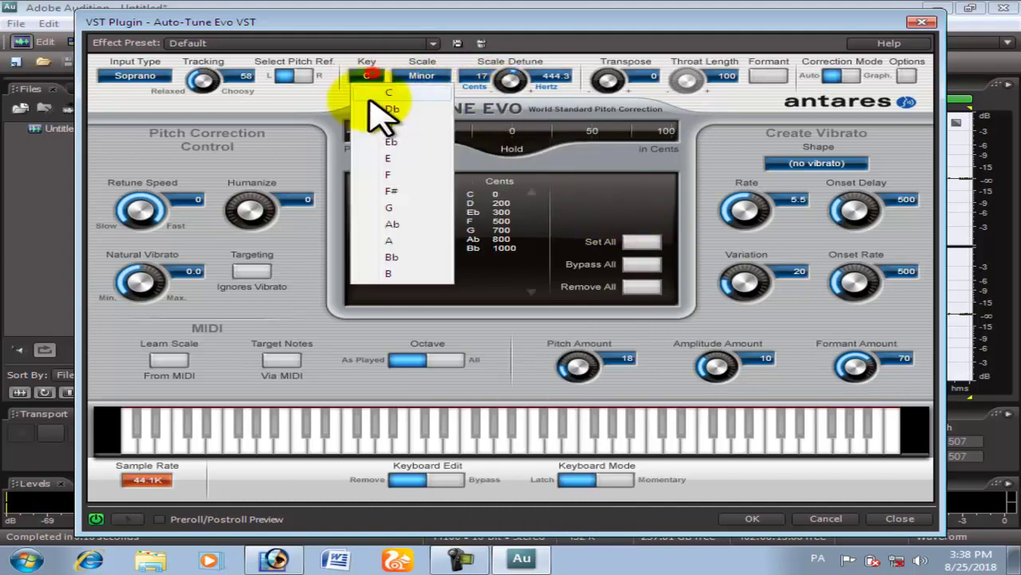
{"action": "left_click", "coordinate": [635, 209]}
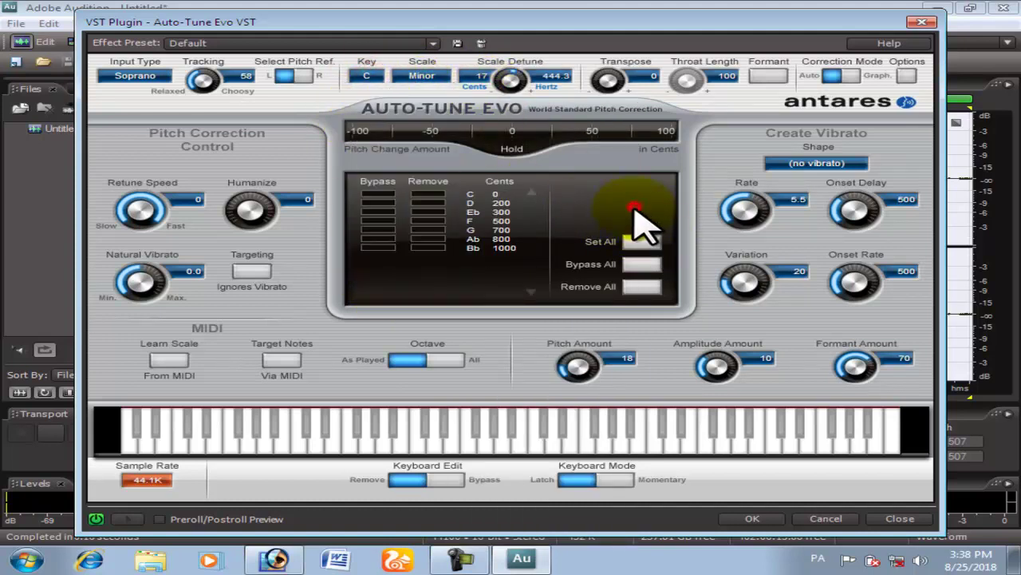
Return the scale to Chromatic and try its major and minor note sets.
{"action": "left_click", "coordinate": [419, 77]}
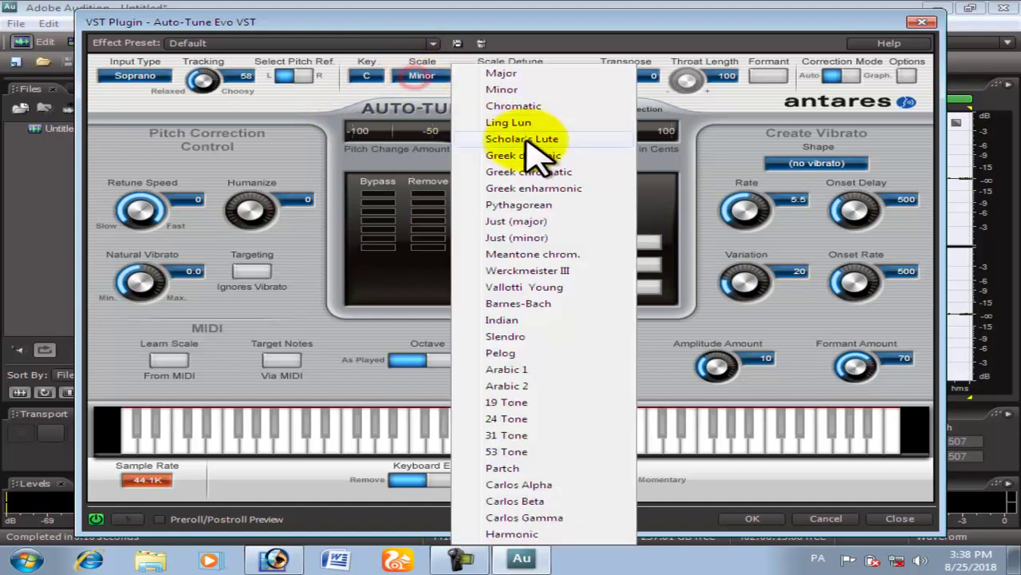
{"action": "left_click", "coordinate": [527, 107]}
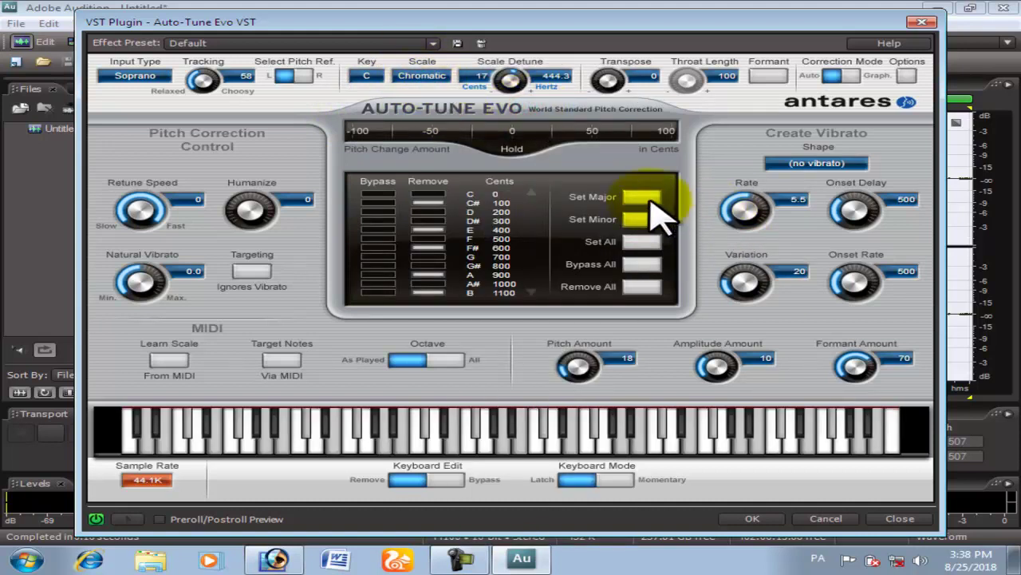
{"action": "left_click", "coordinate": [643, 199]}
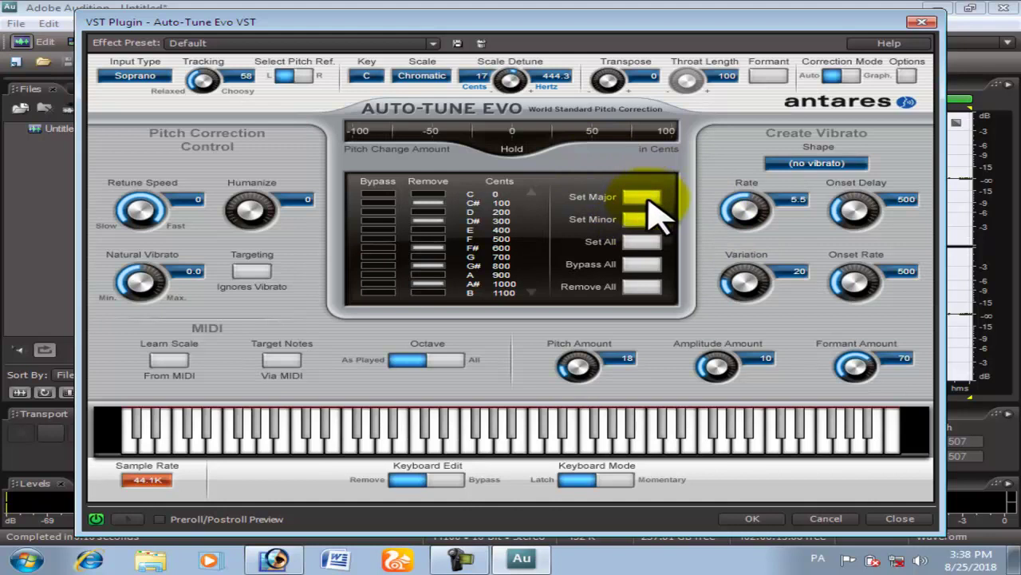
{"action": "left_click", "coordinate": [646, 219]}
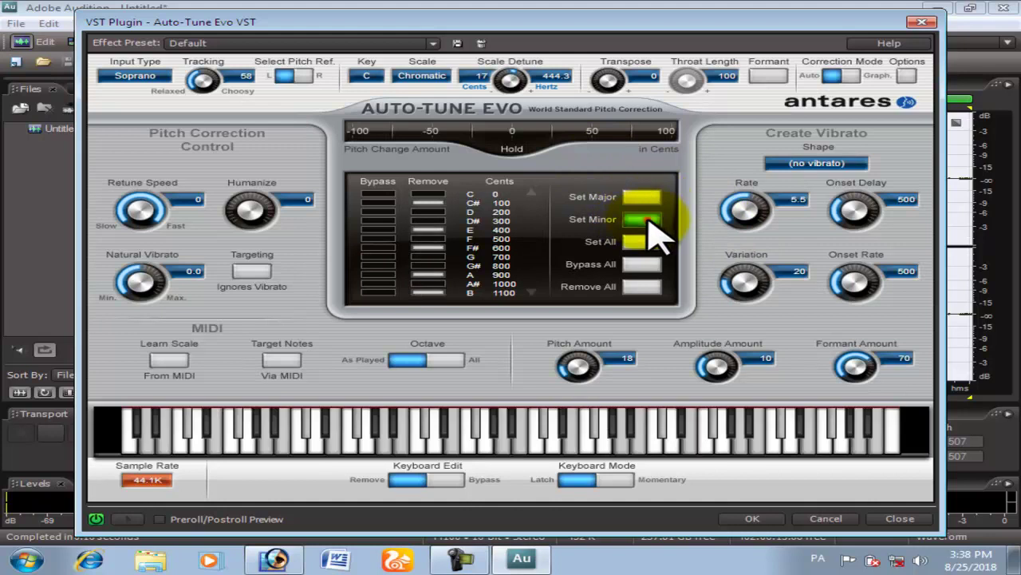
Set the scale to Ling Lun with the minor note set and open the key choices.
{"action": "left_click", "coordinate": [423, 77]}
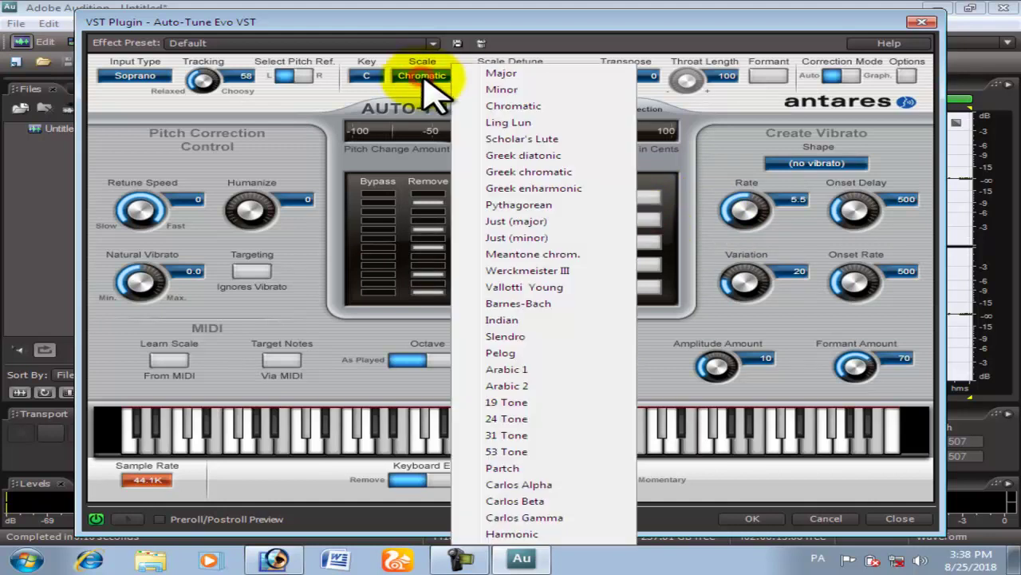
{"action": "left_click", "coordinate": [500, 127]}
{"action": "left_click", "coordinate": [627, 197]}
{"action": "left_click", "coordinate": [638, 200]}
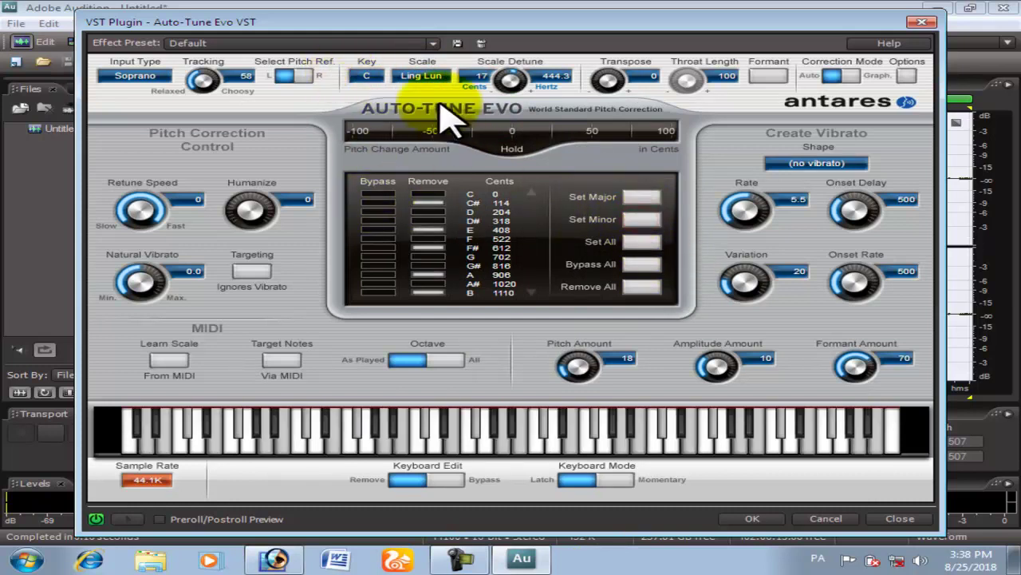
{"action": "left_click", "coordinate": [368, 77]}
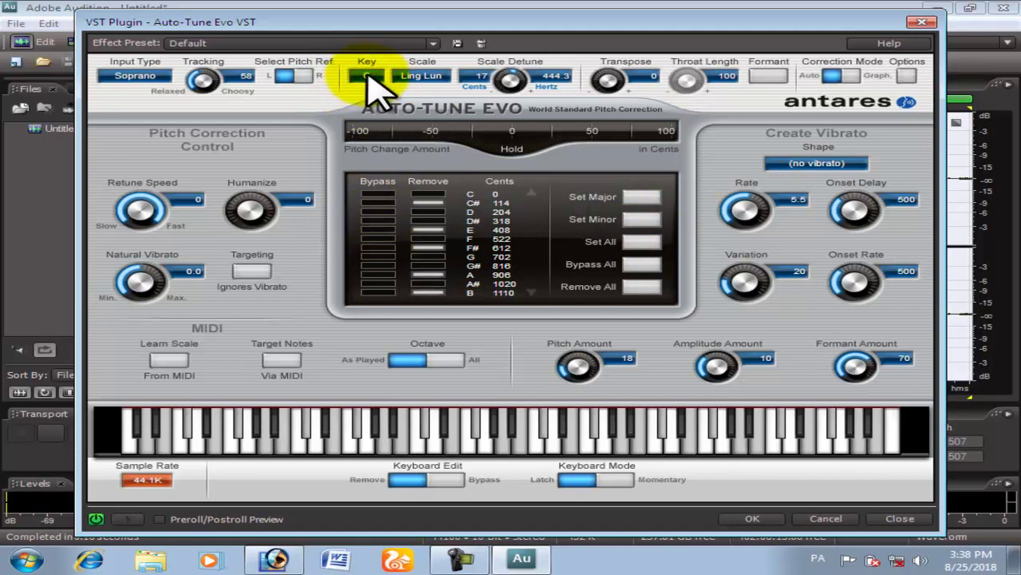